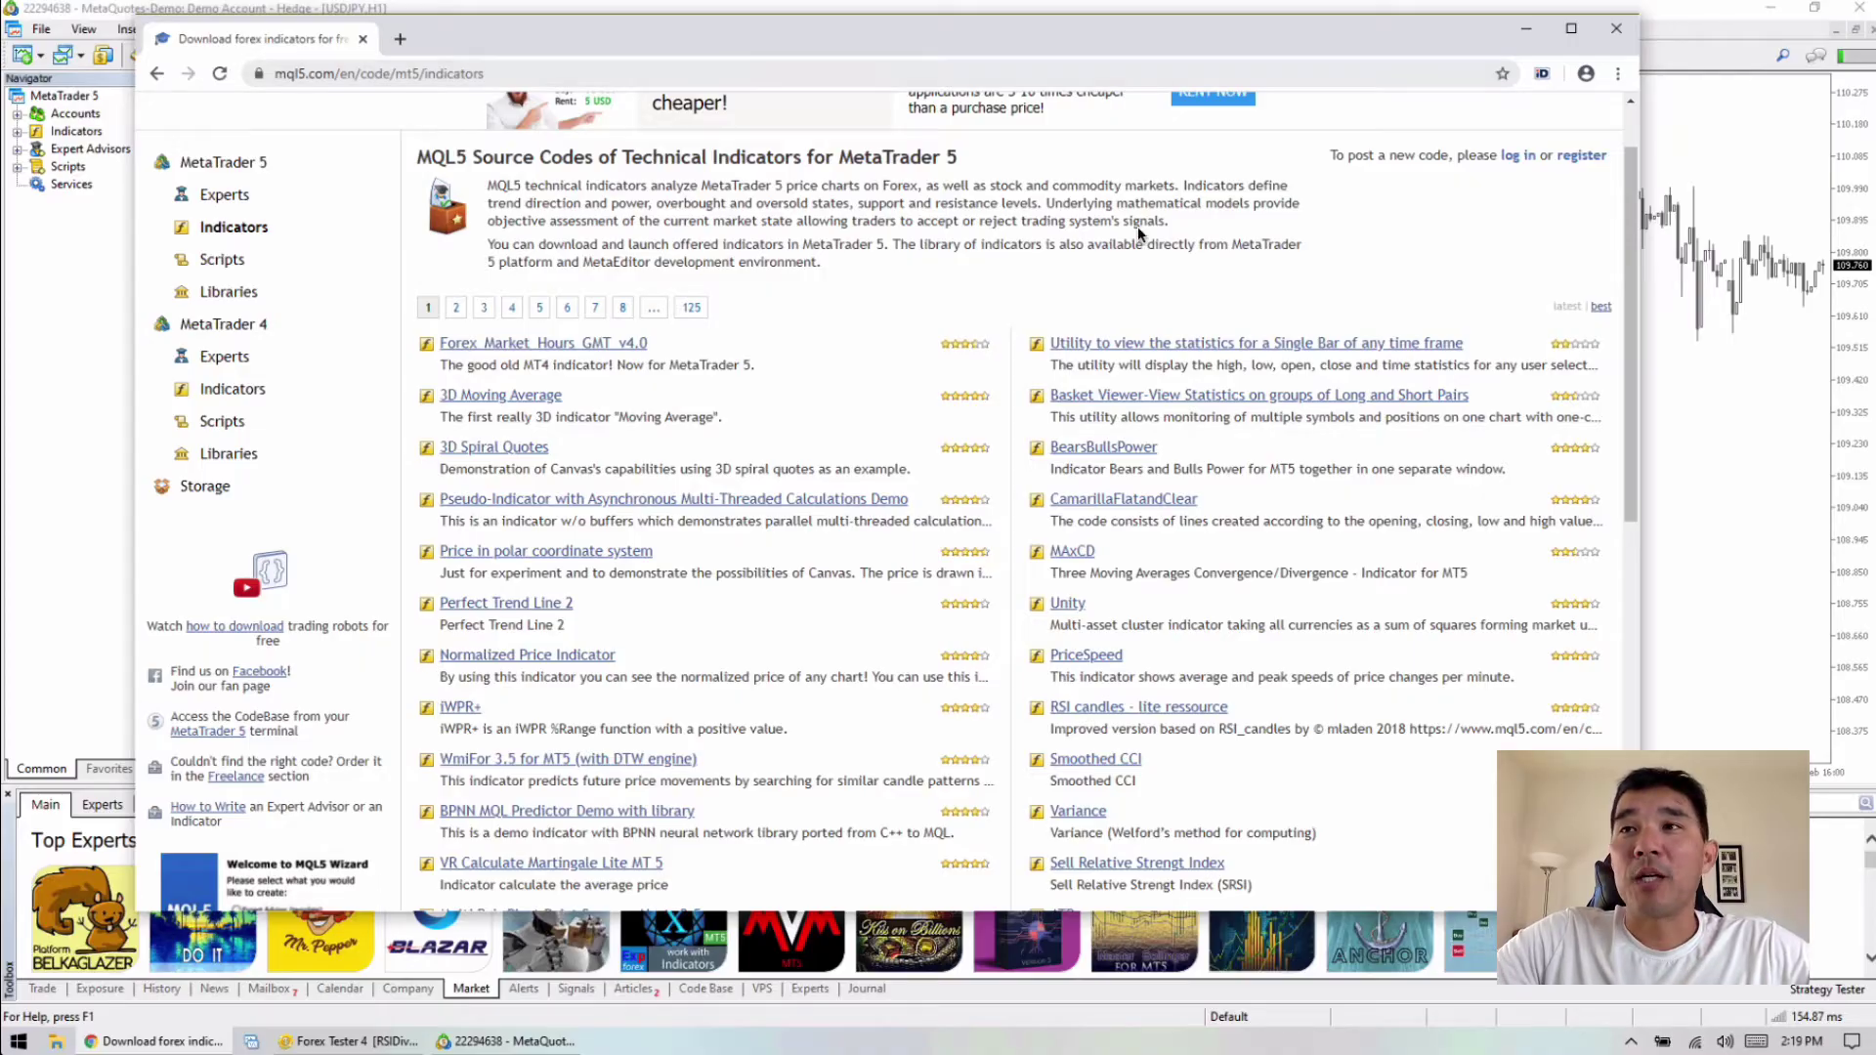
- Scroll the MQL5 Code Base listing and open the Pip Chart indicator page
scroll(1435, 616, down, 1)
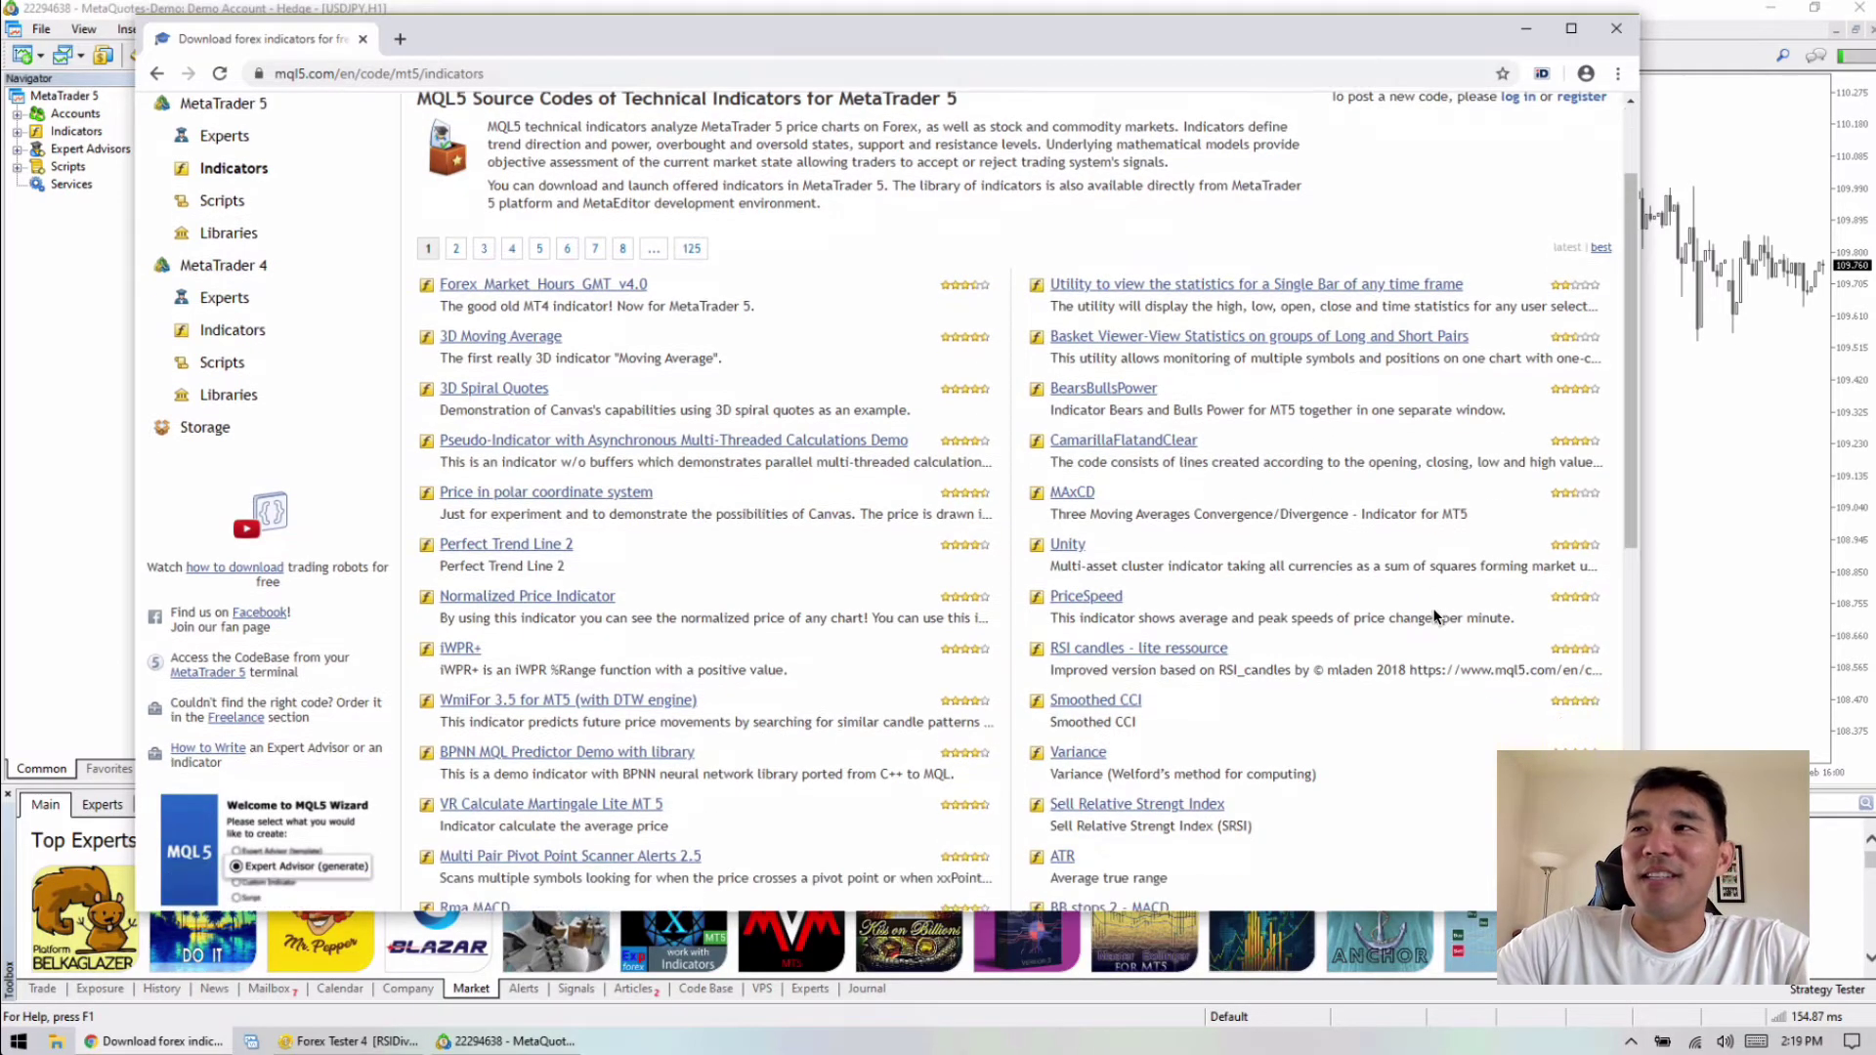
scroll(1434, 616, down, 1)
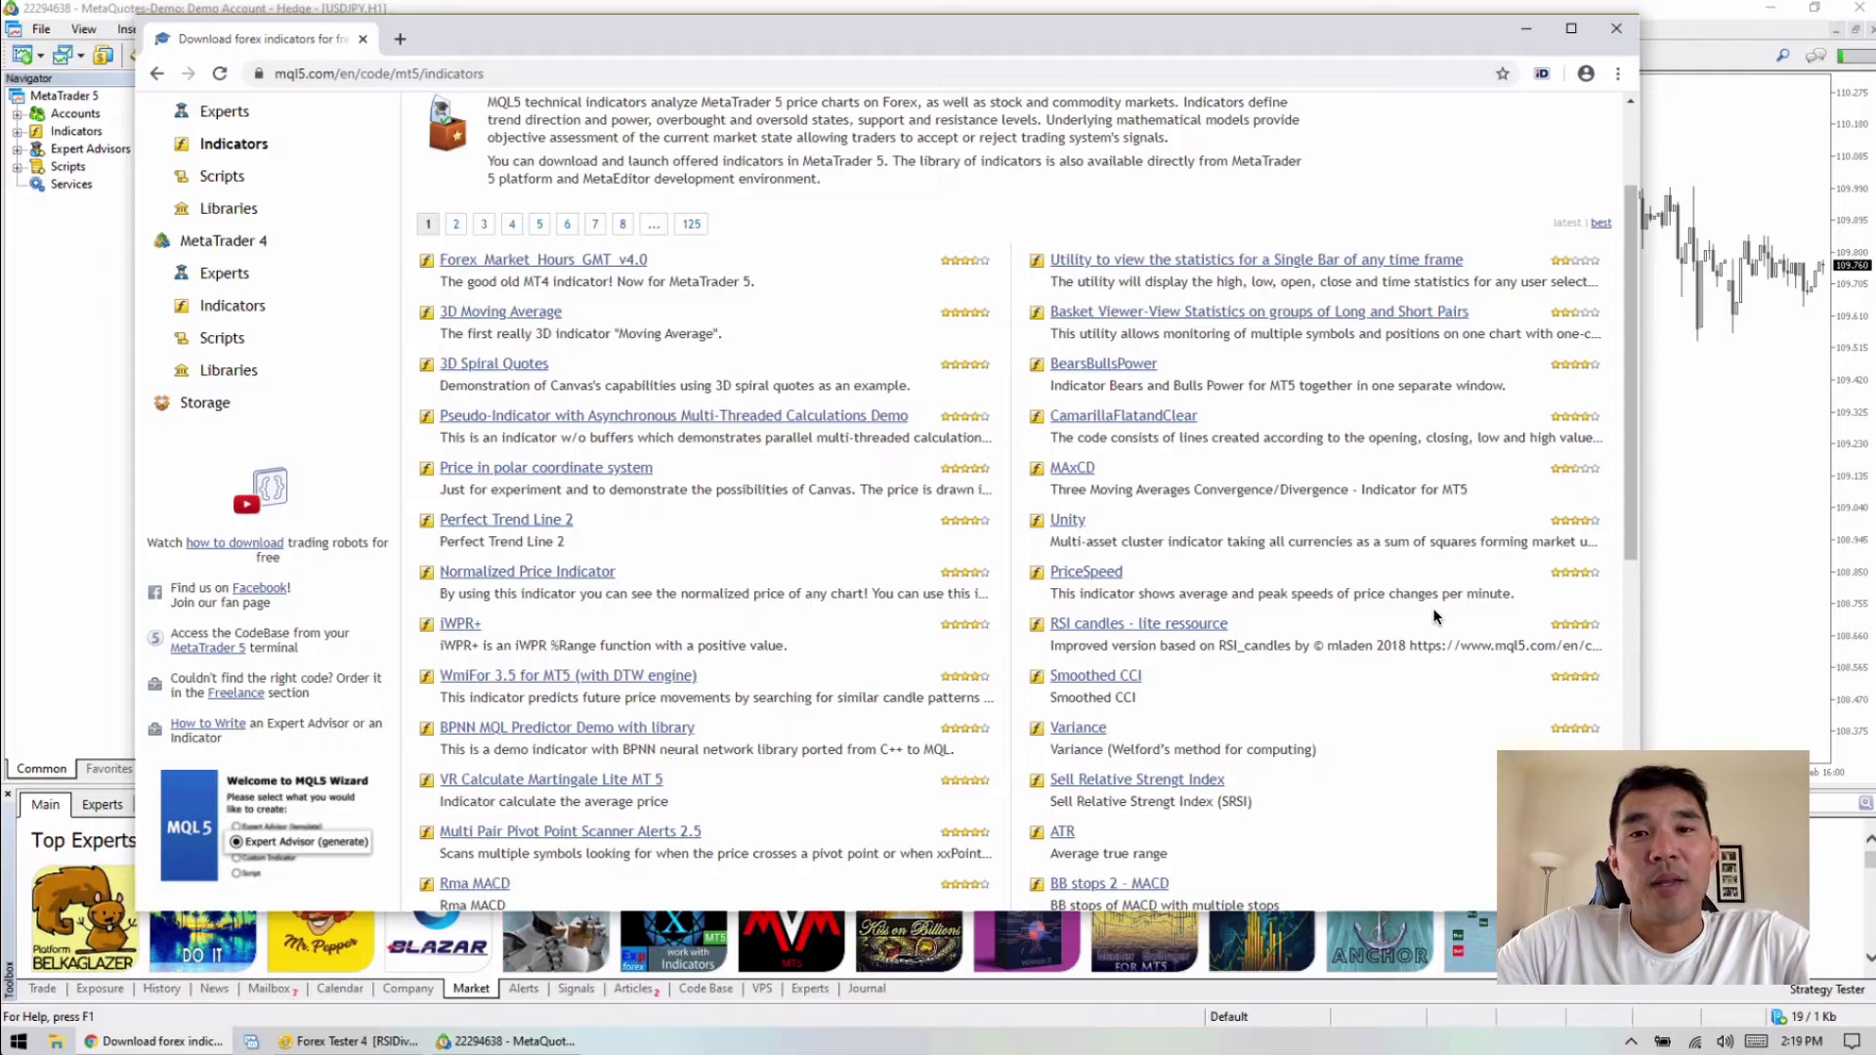
scroll(1434, 616, down, 3)
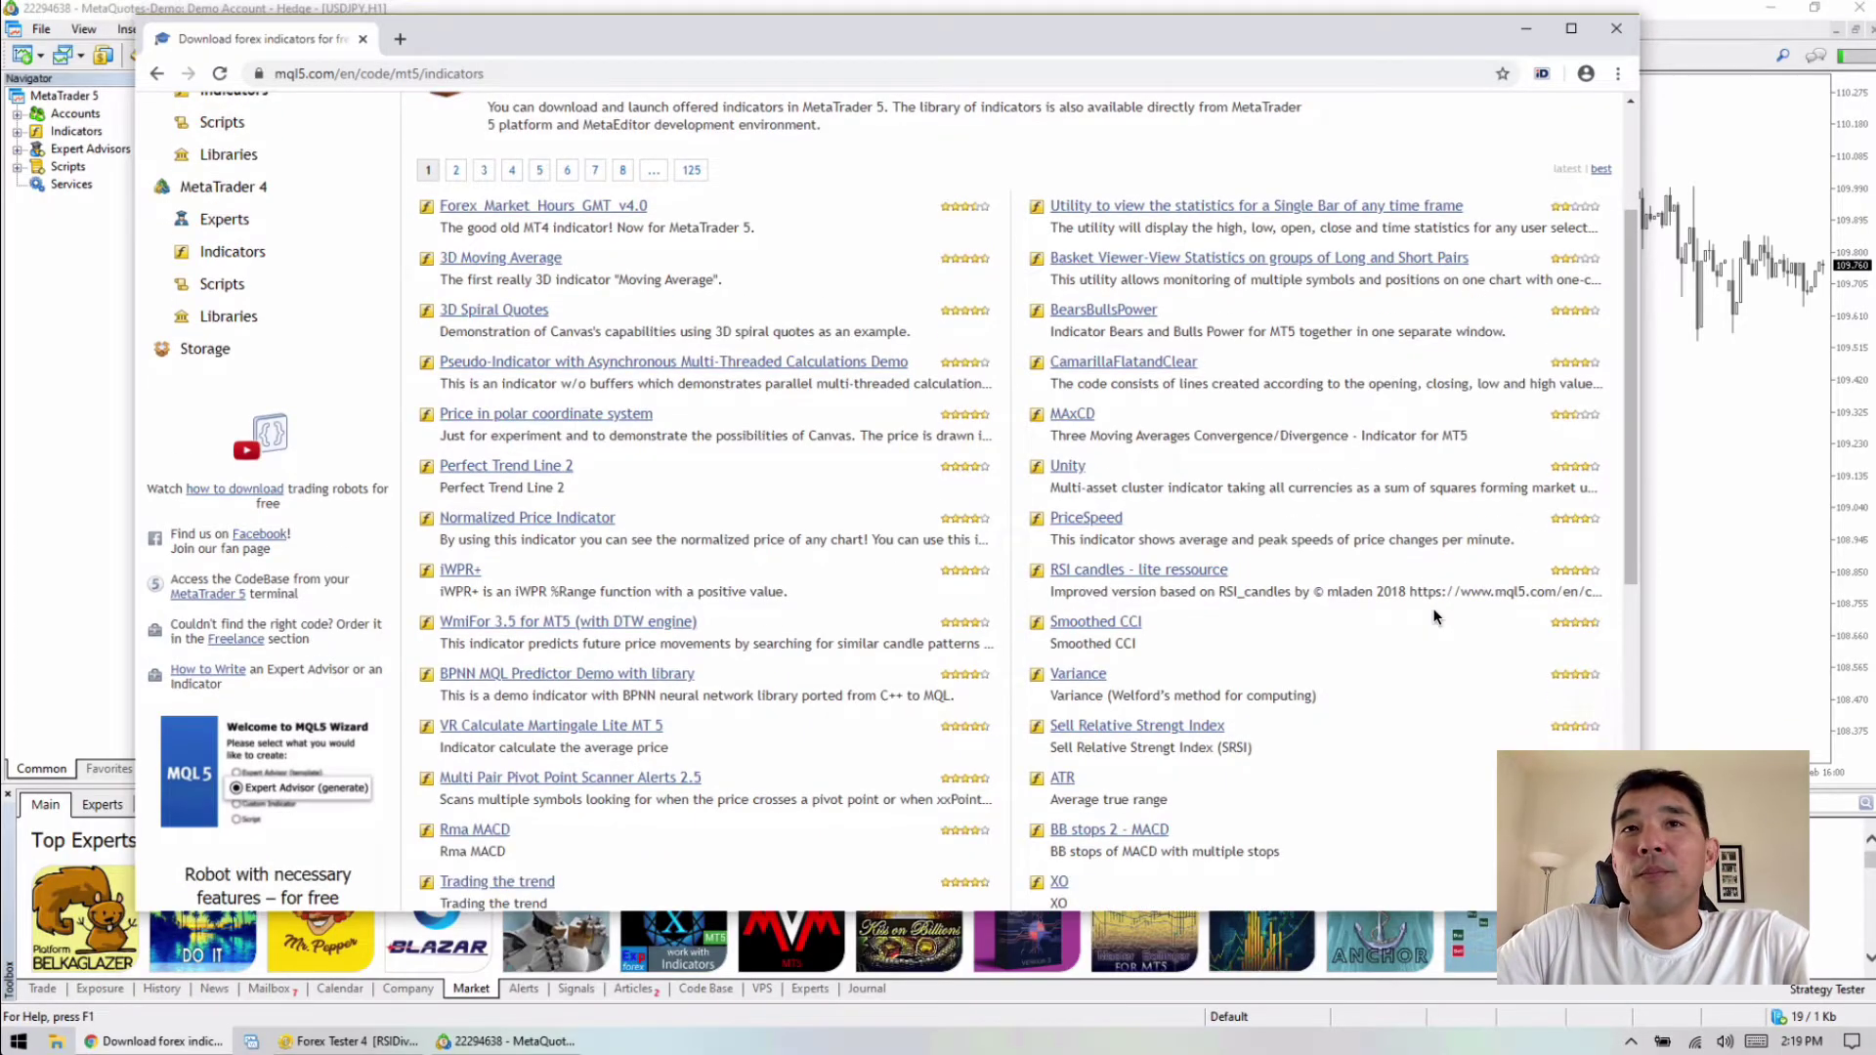
scroll(1434, 616, down, 1)
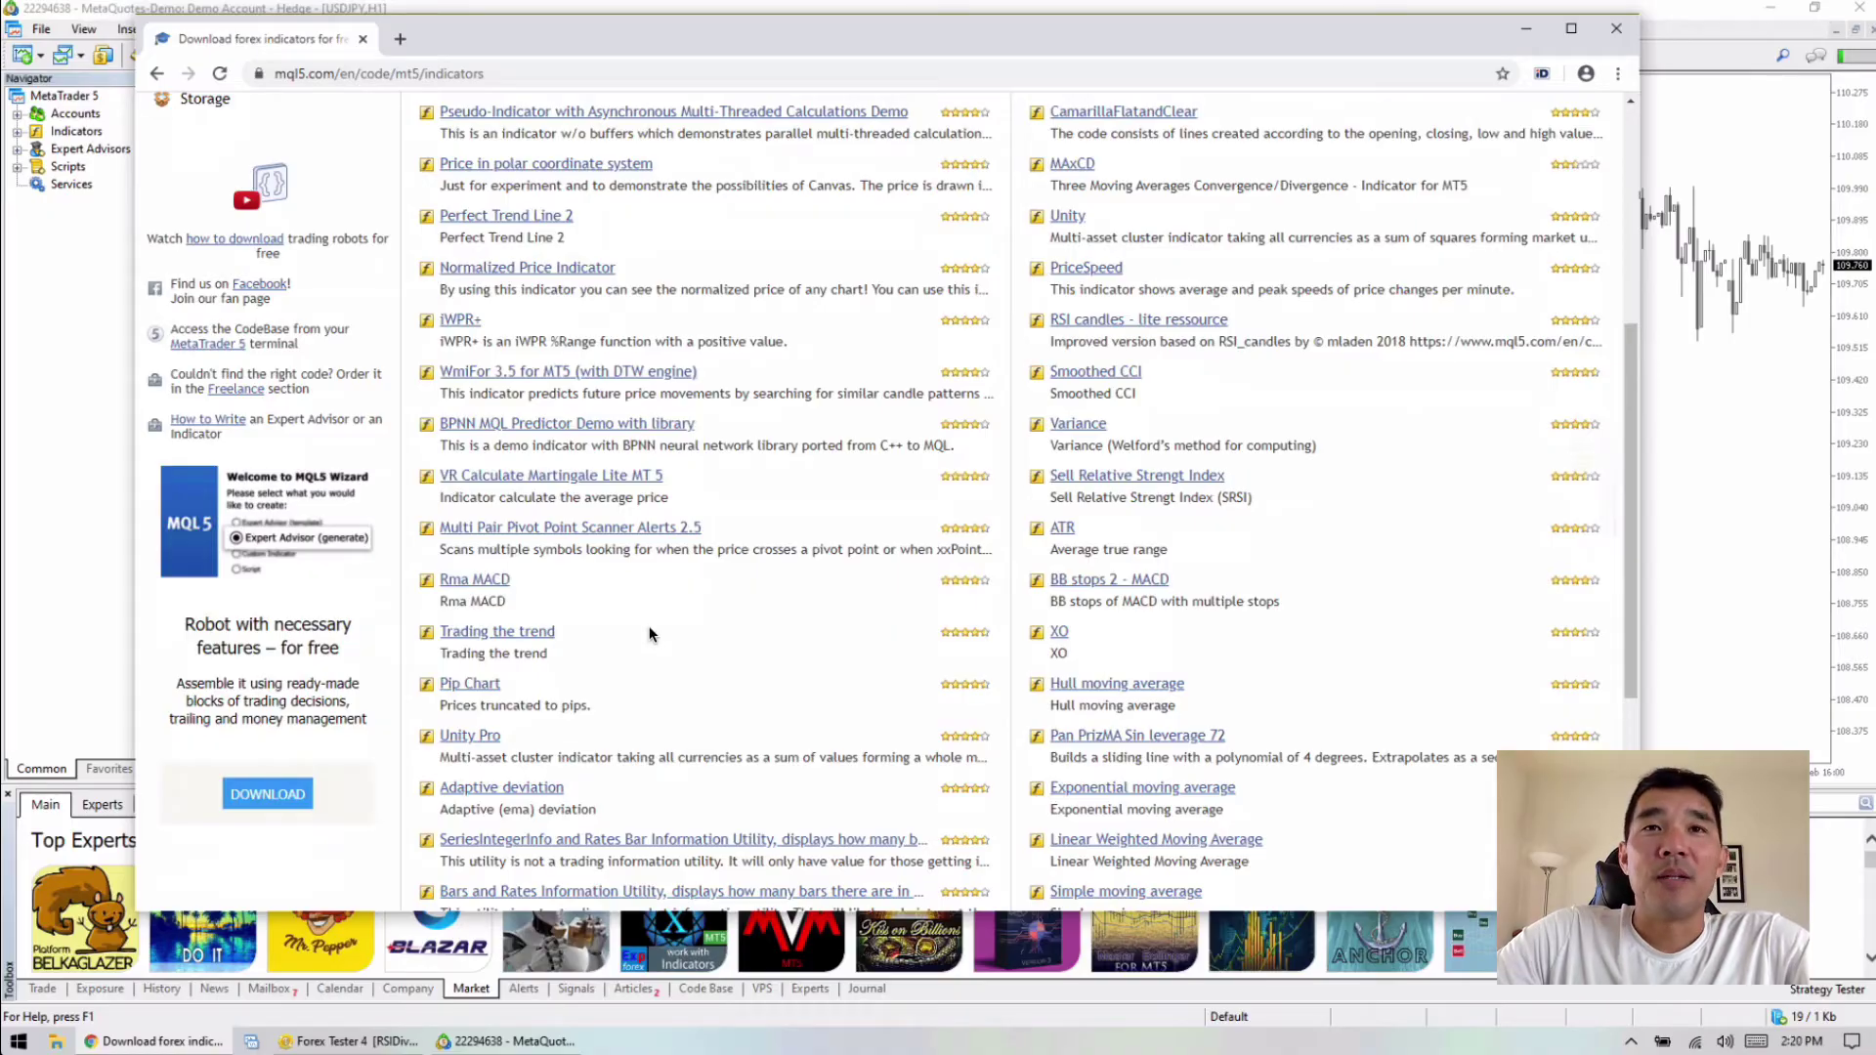
click(473, 684)
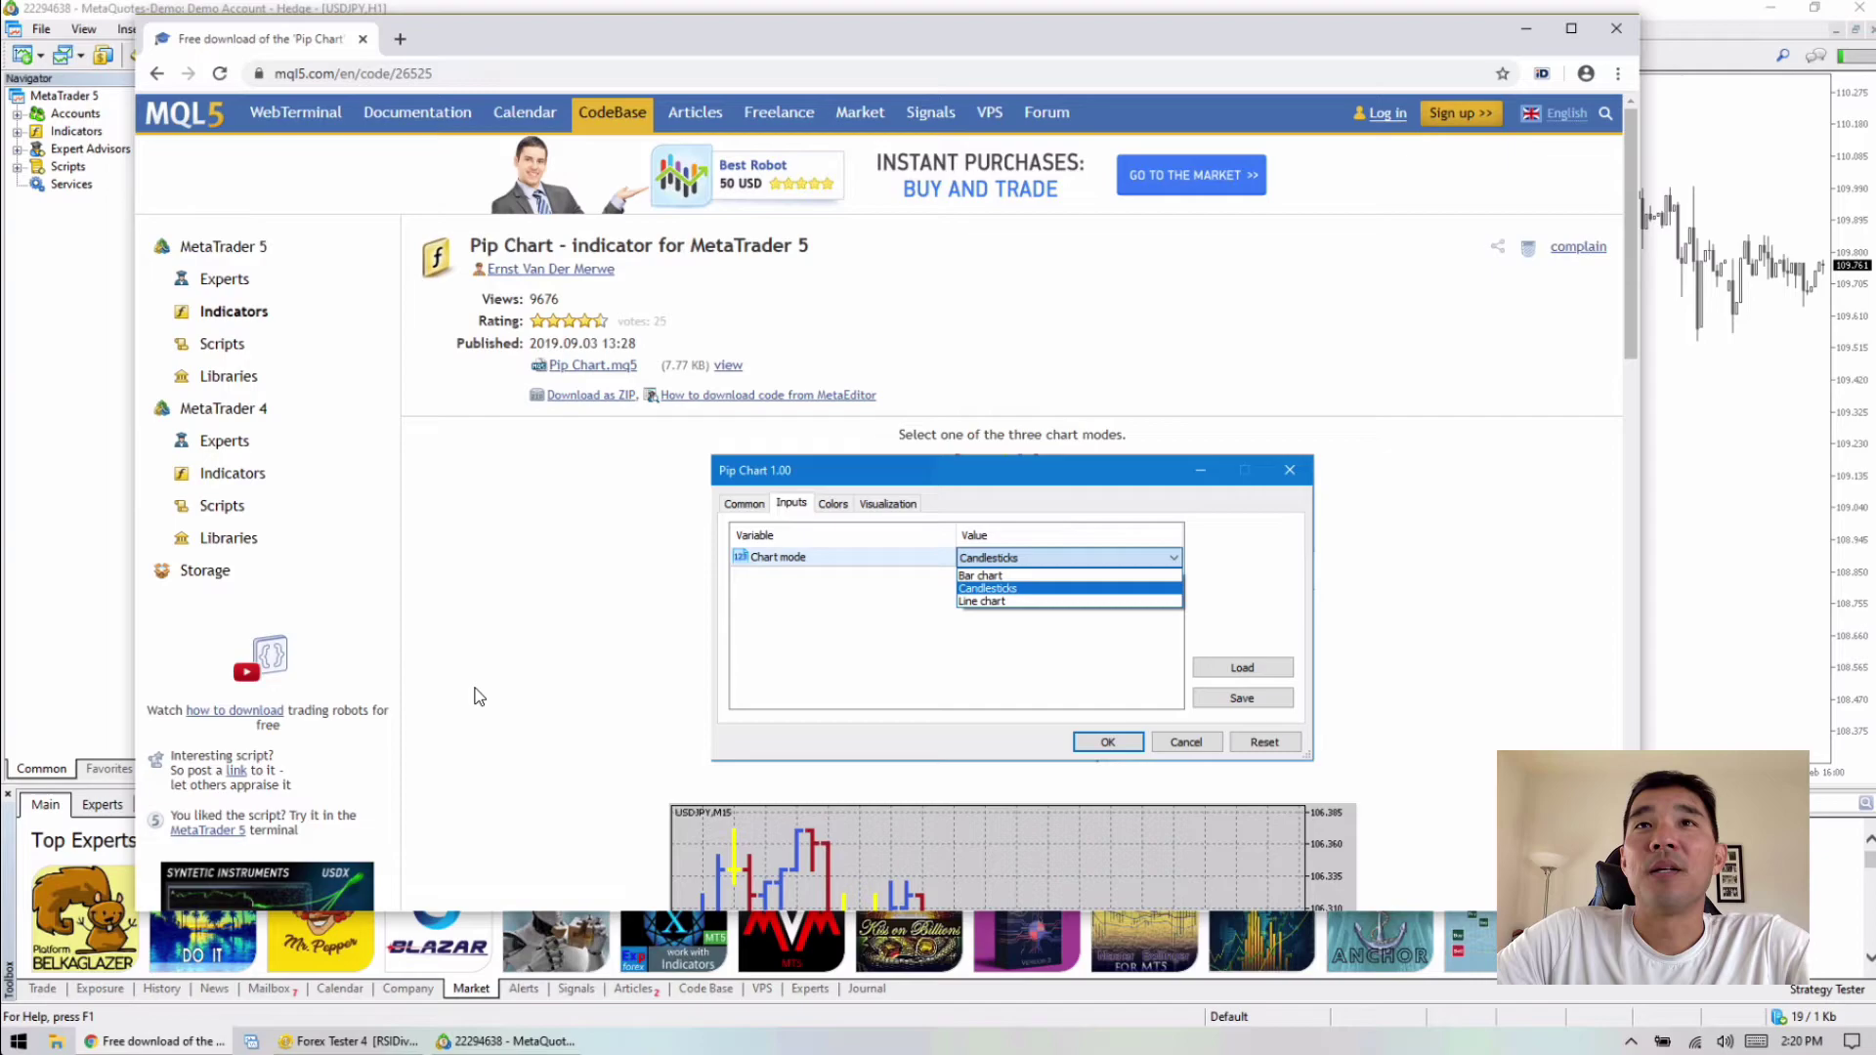
- Download the Pip Chart.mq5 source file and bring up File Explorer
scroll(934, 697, down, 3)
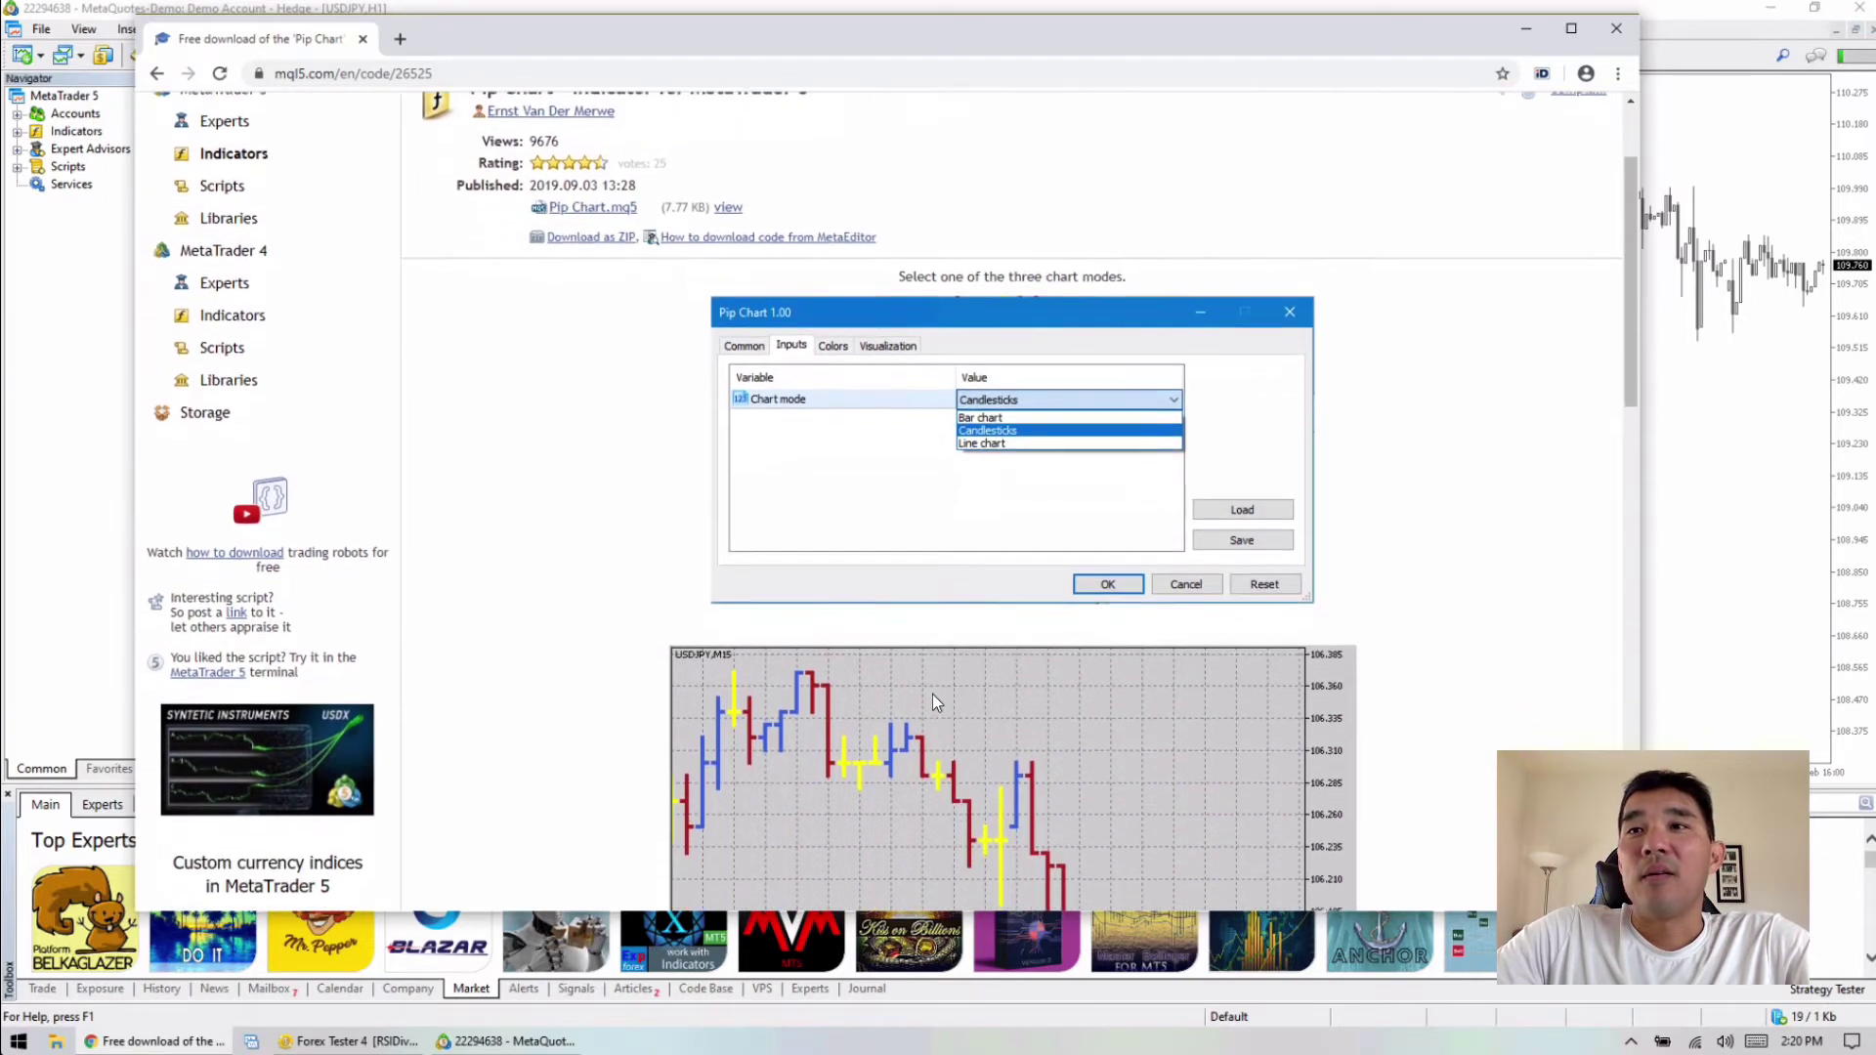
scroll(932, 693, down, 2)
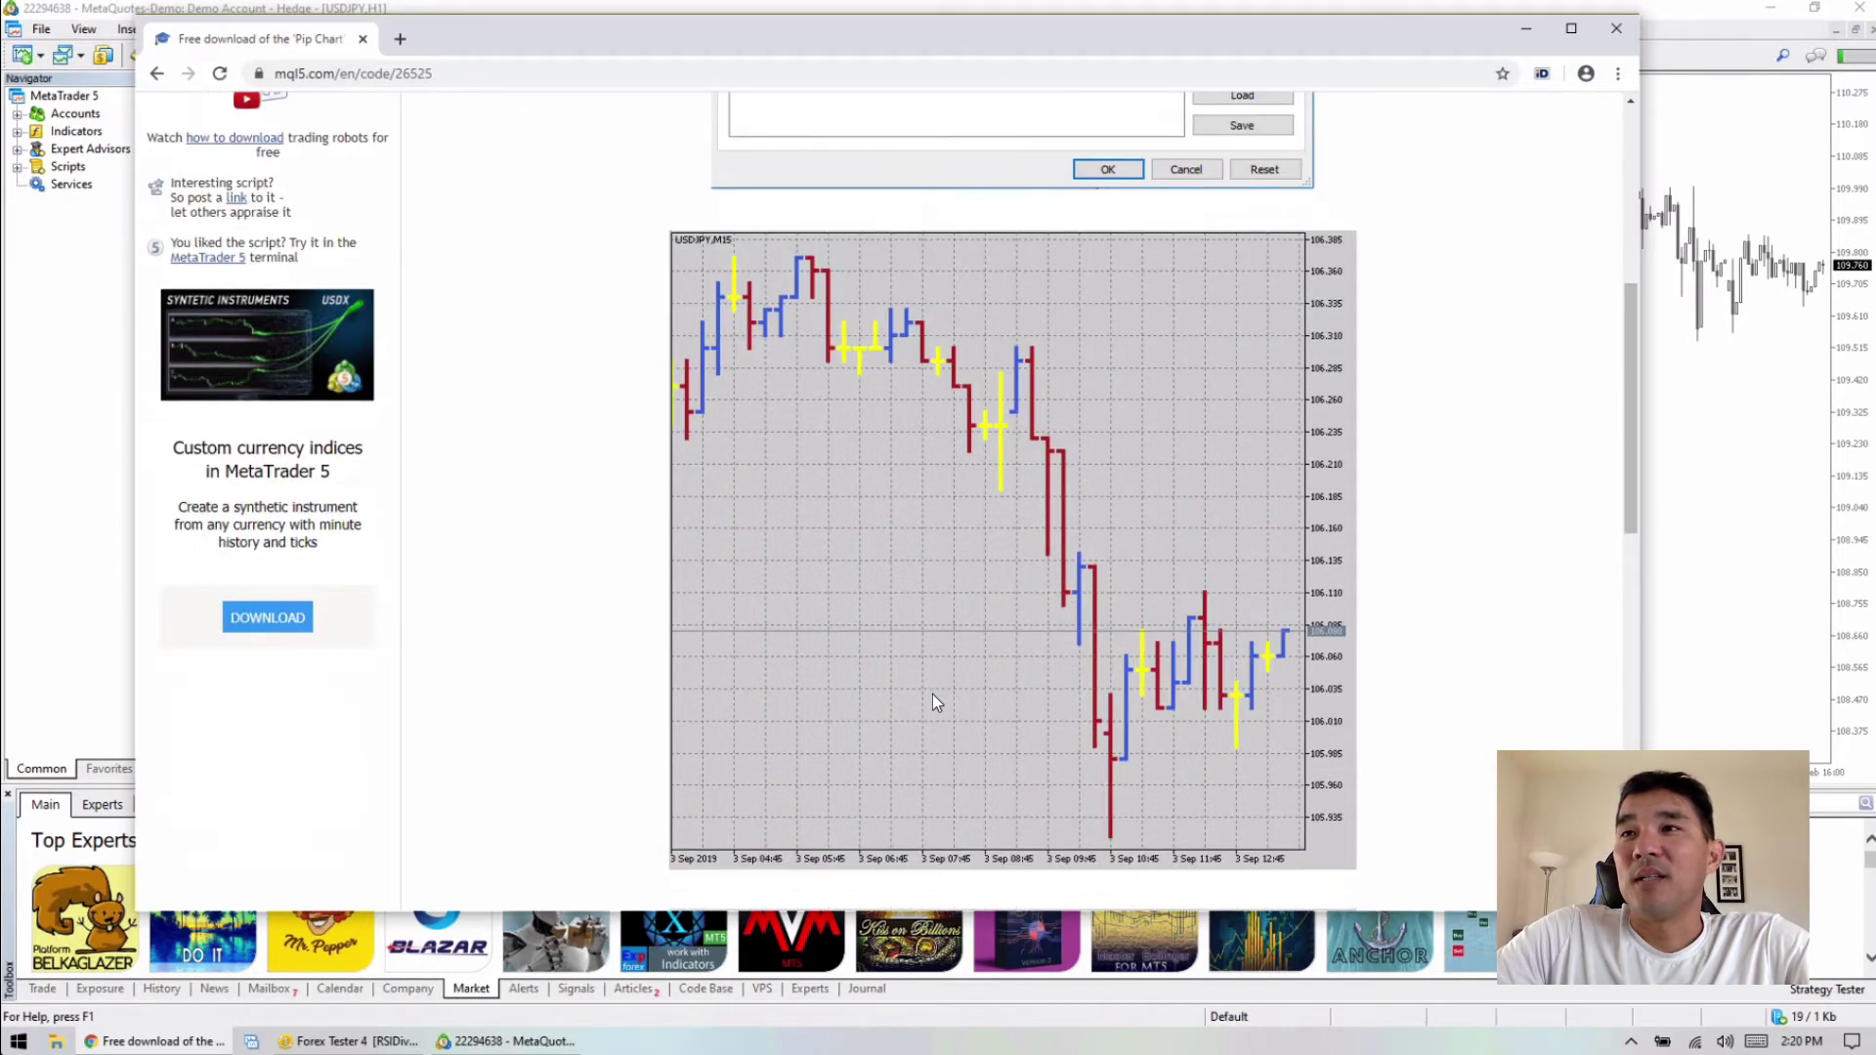
scroll(933, 694, up, 5)
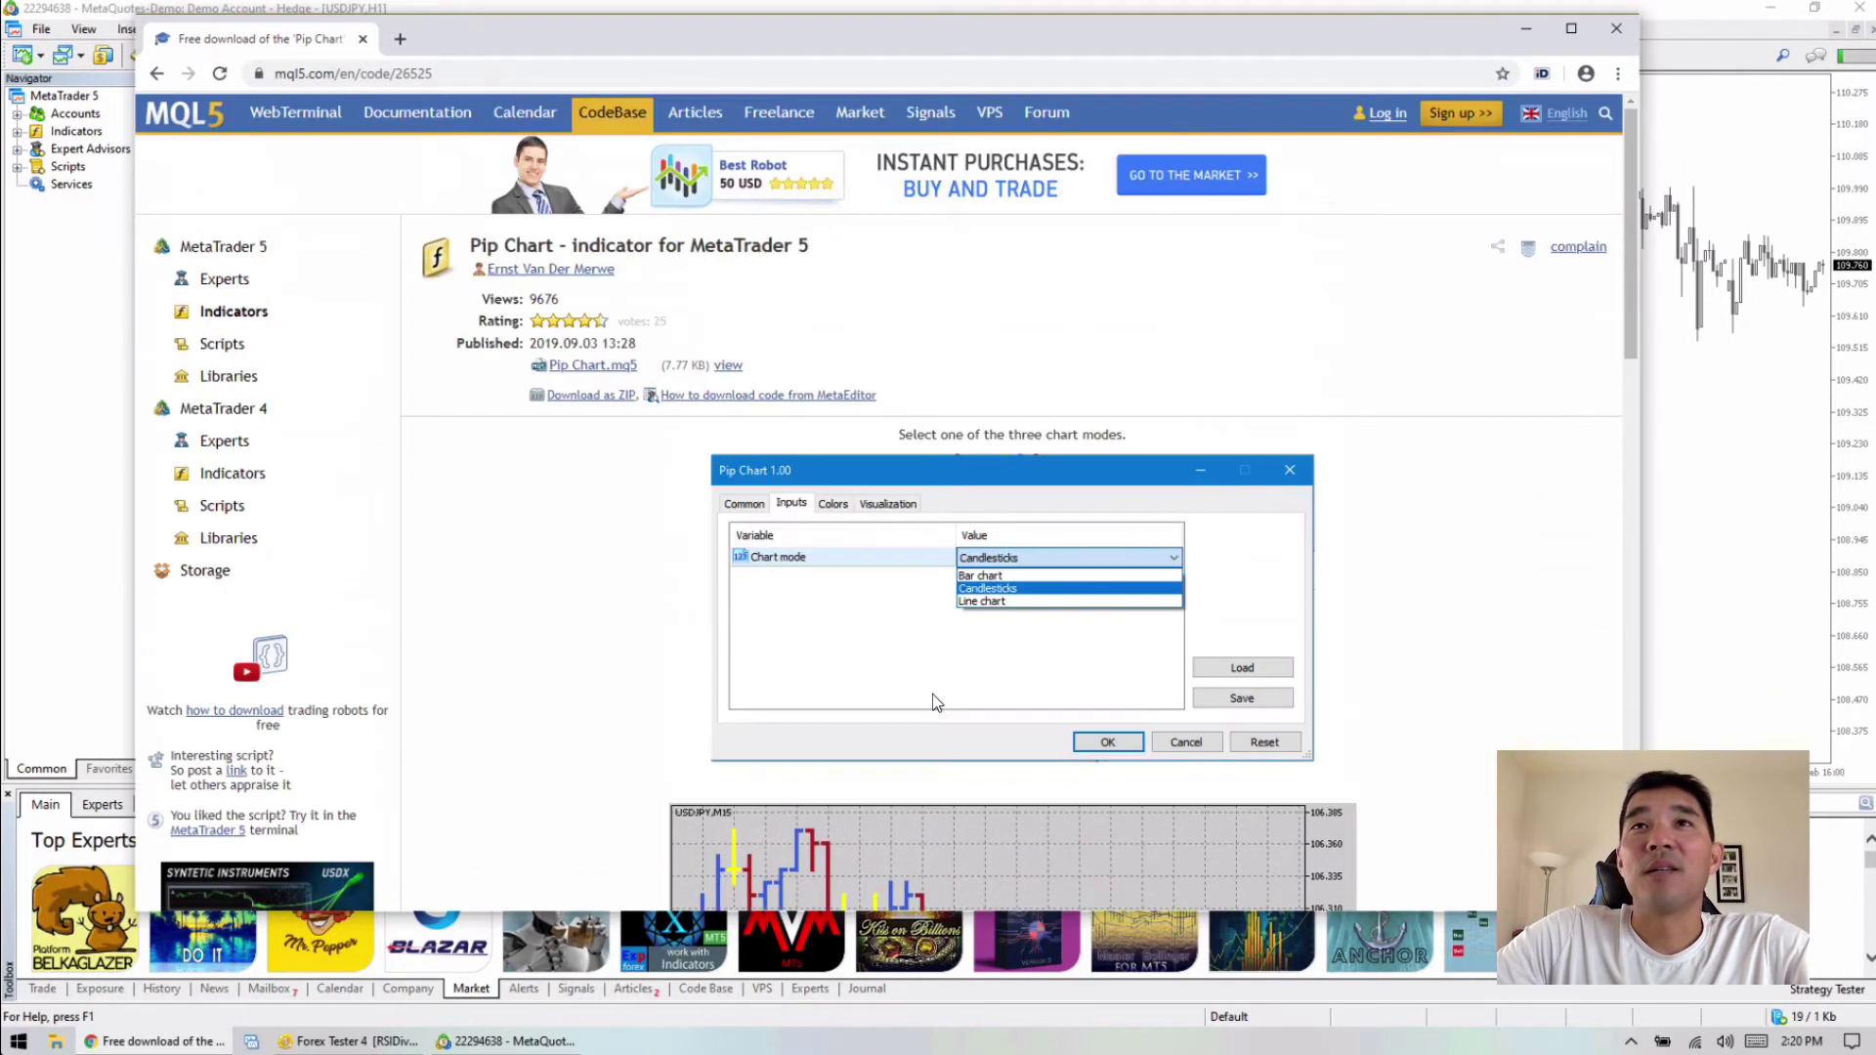
click(600, 374)
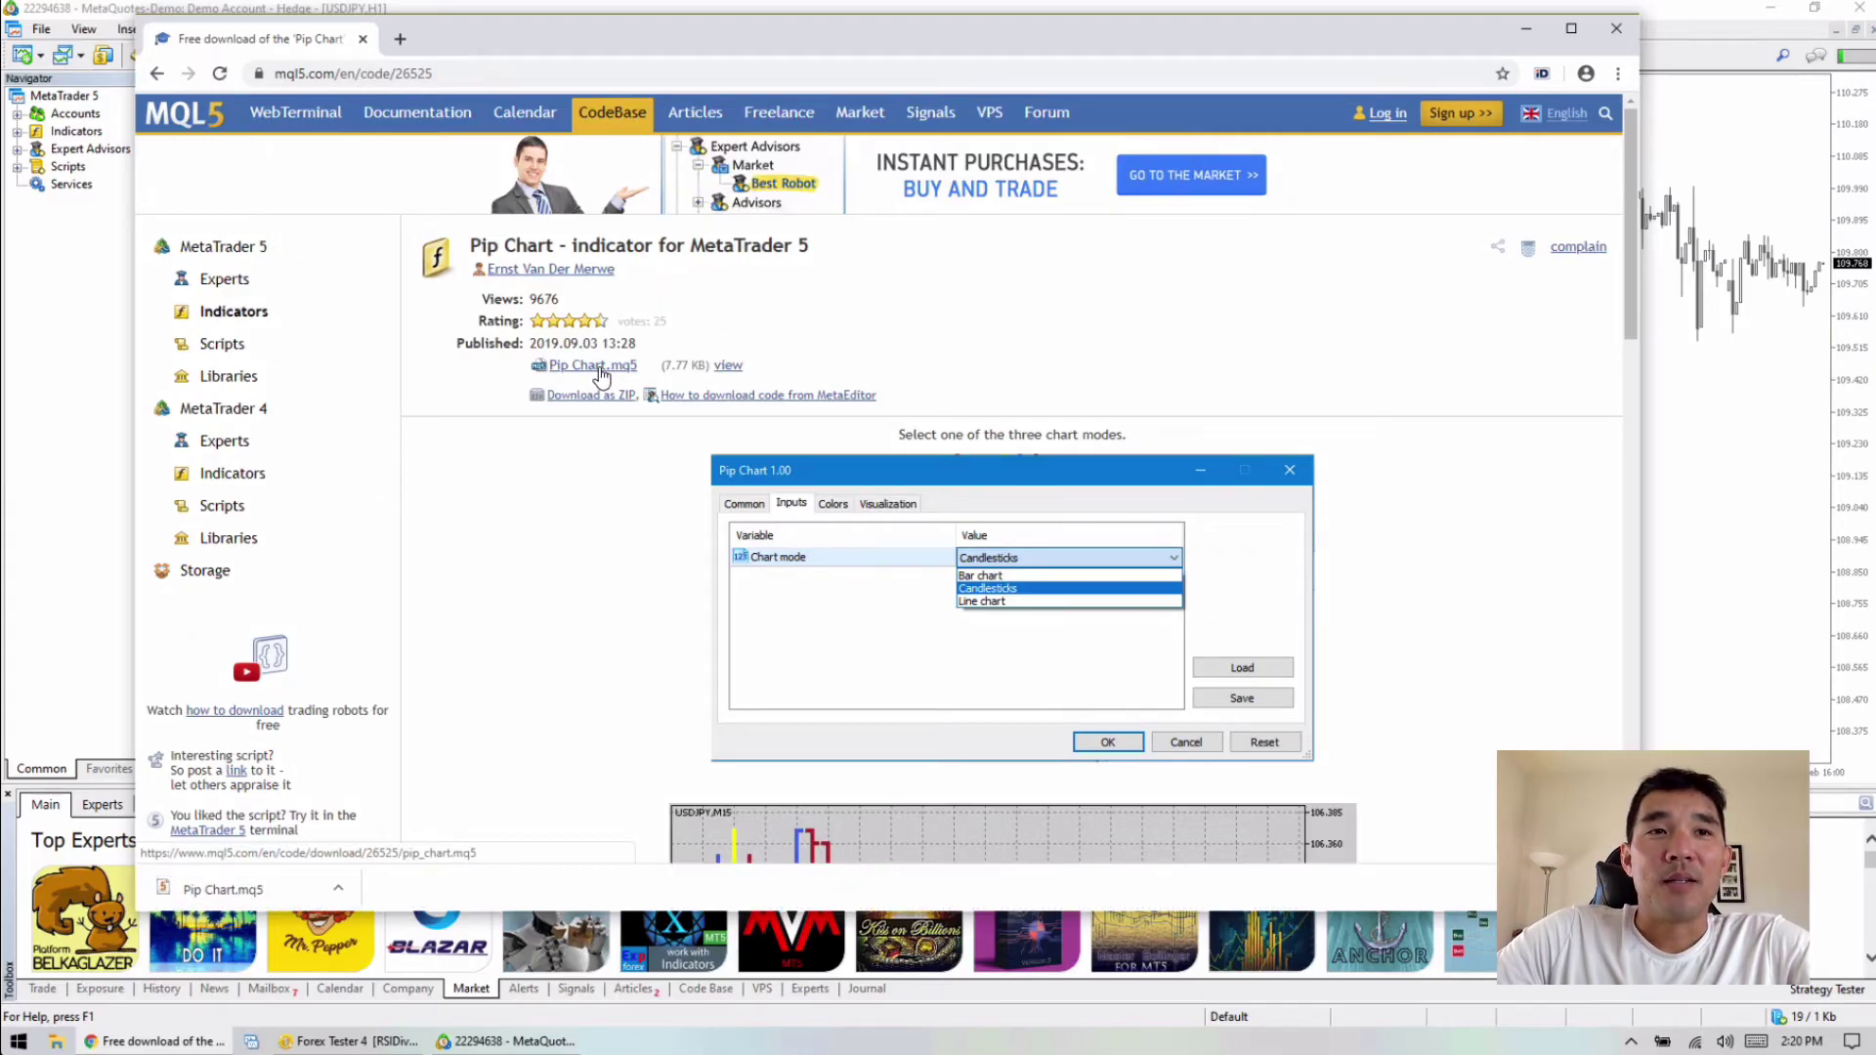
click(56, 1043)
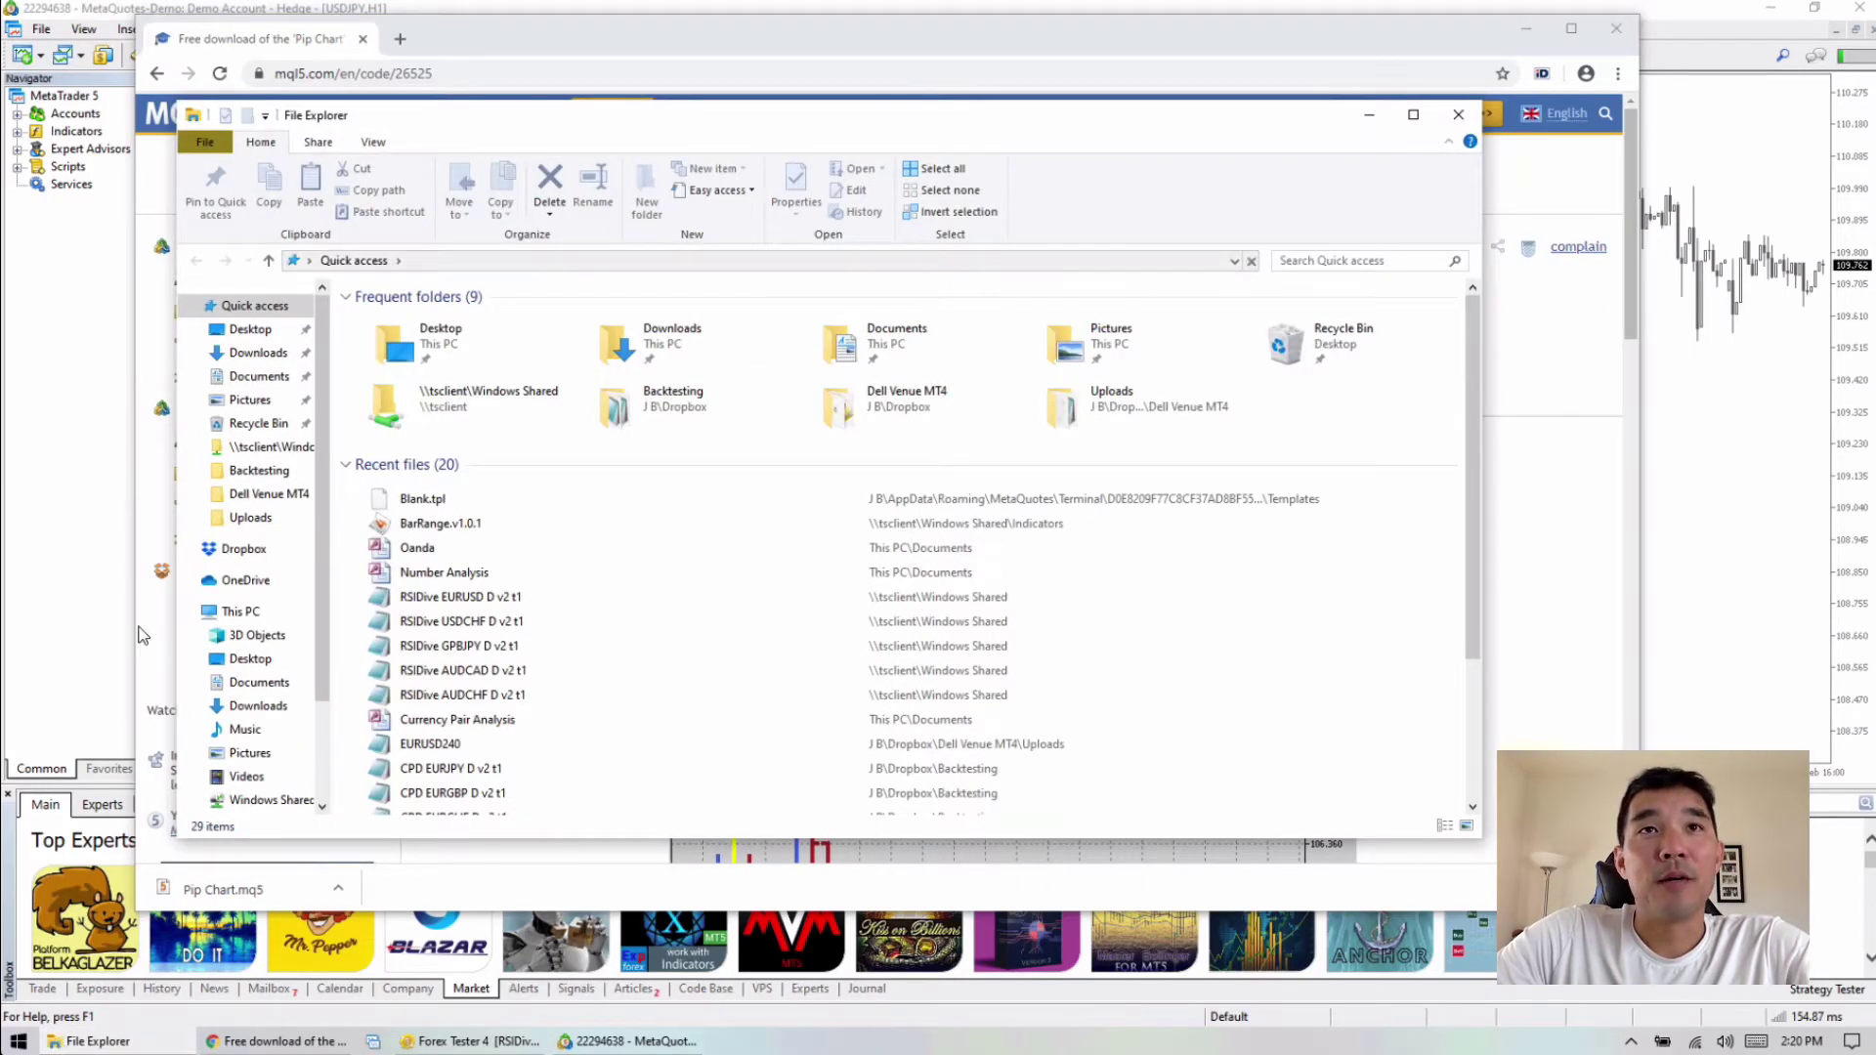
- Show the Downloads folder holding the 8 KB Pip Chart source file
click(256, 706)
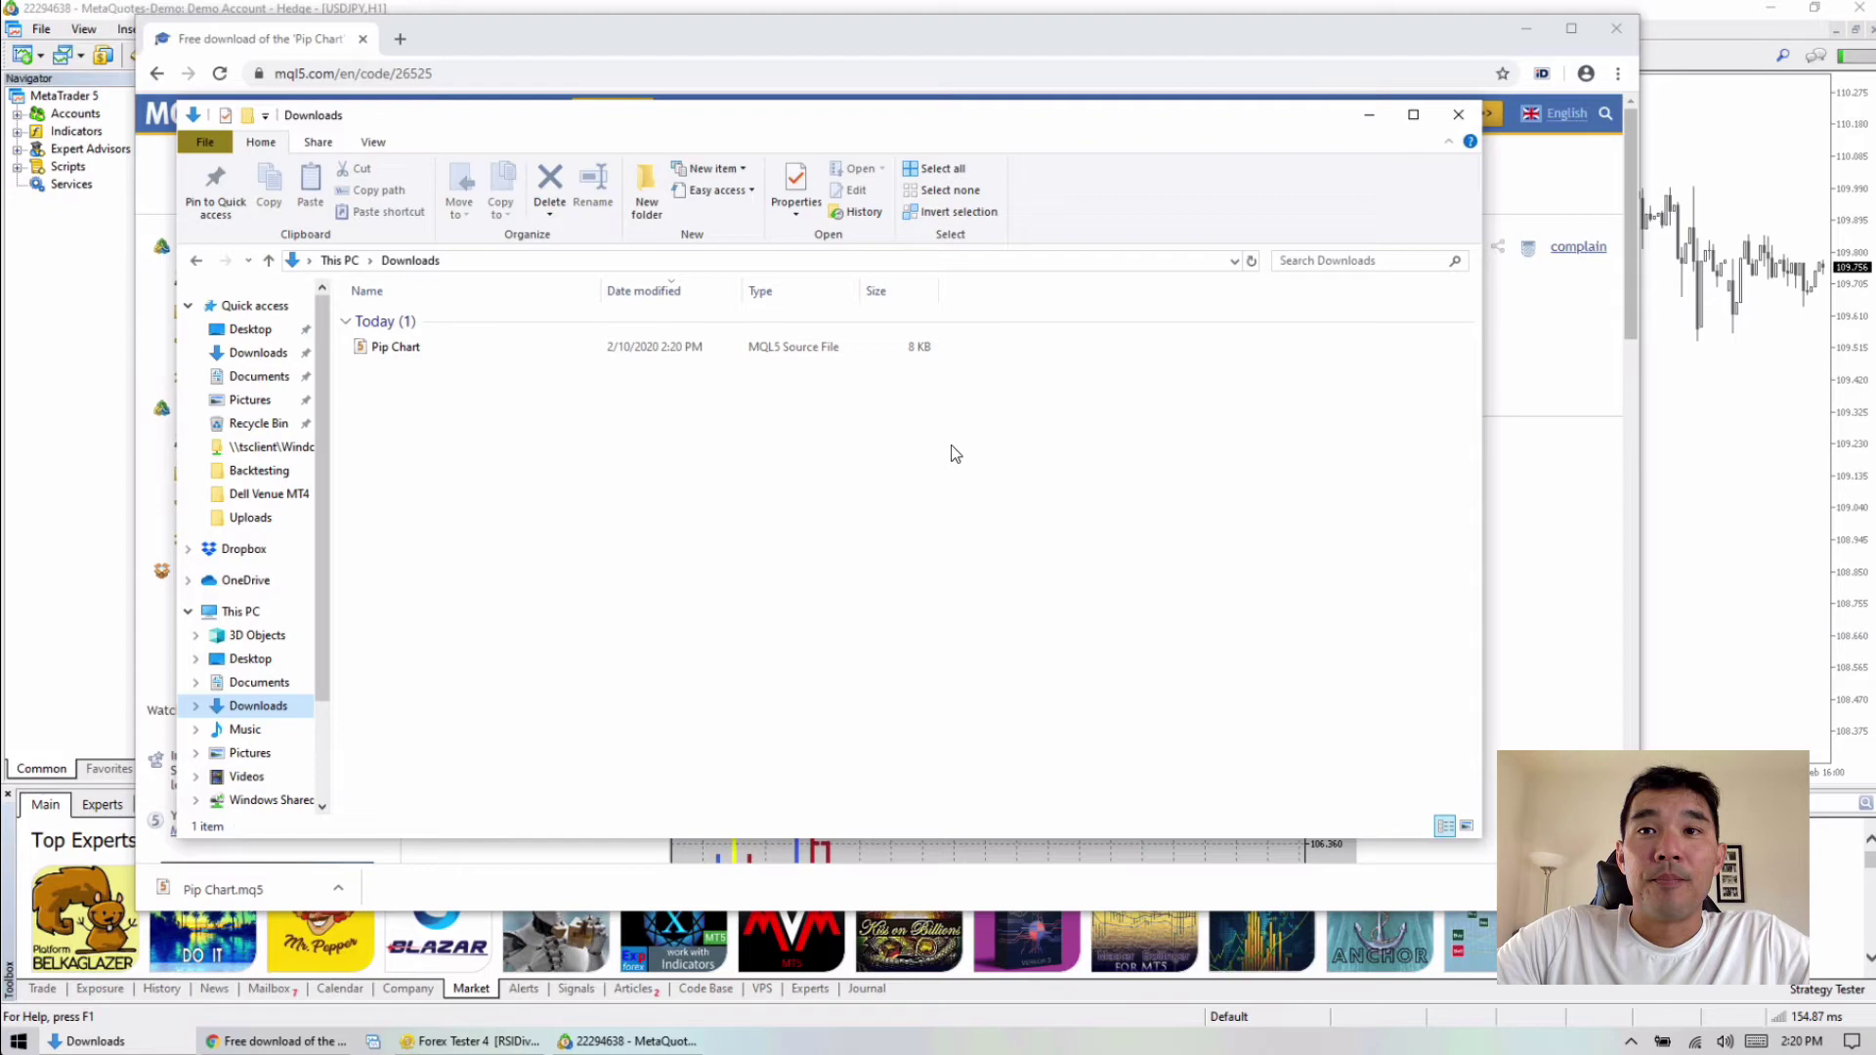
- Open MetaTrader 5's data folder through File > Open Data Folder
click(1713, 461)
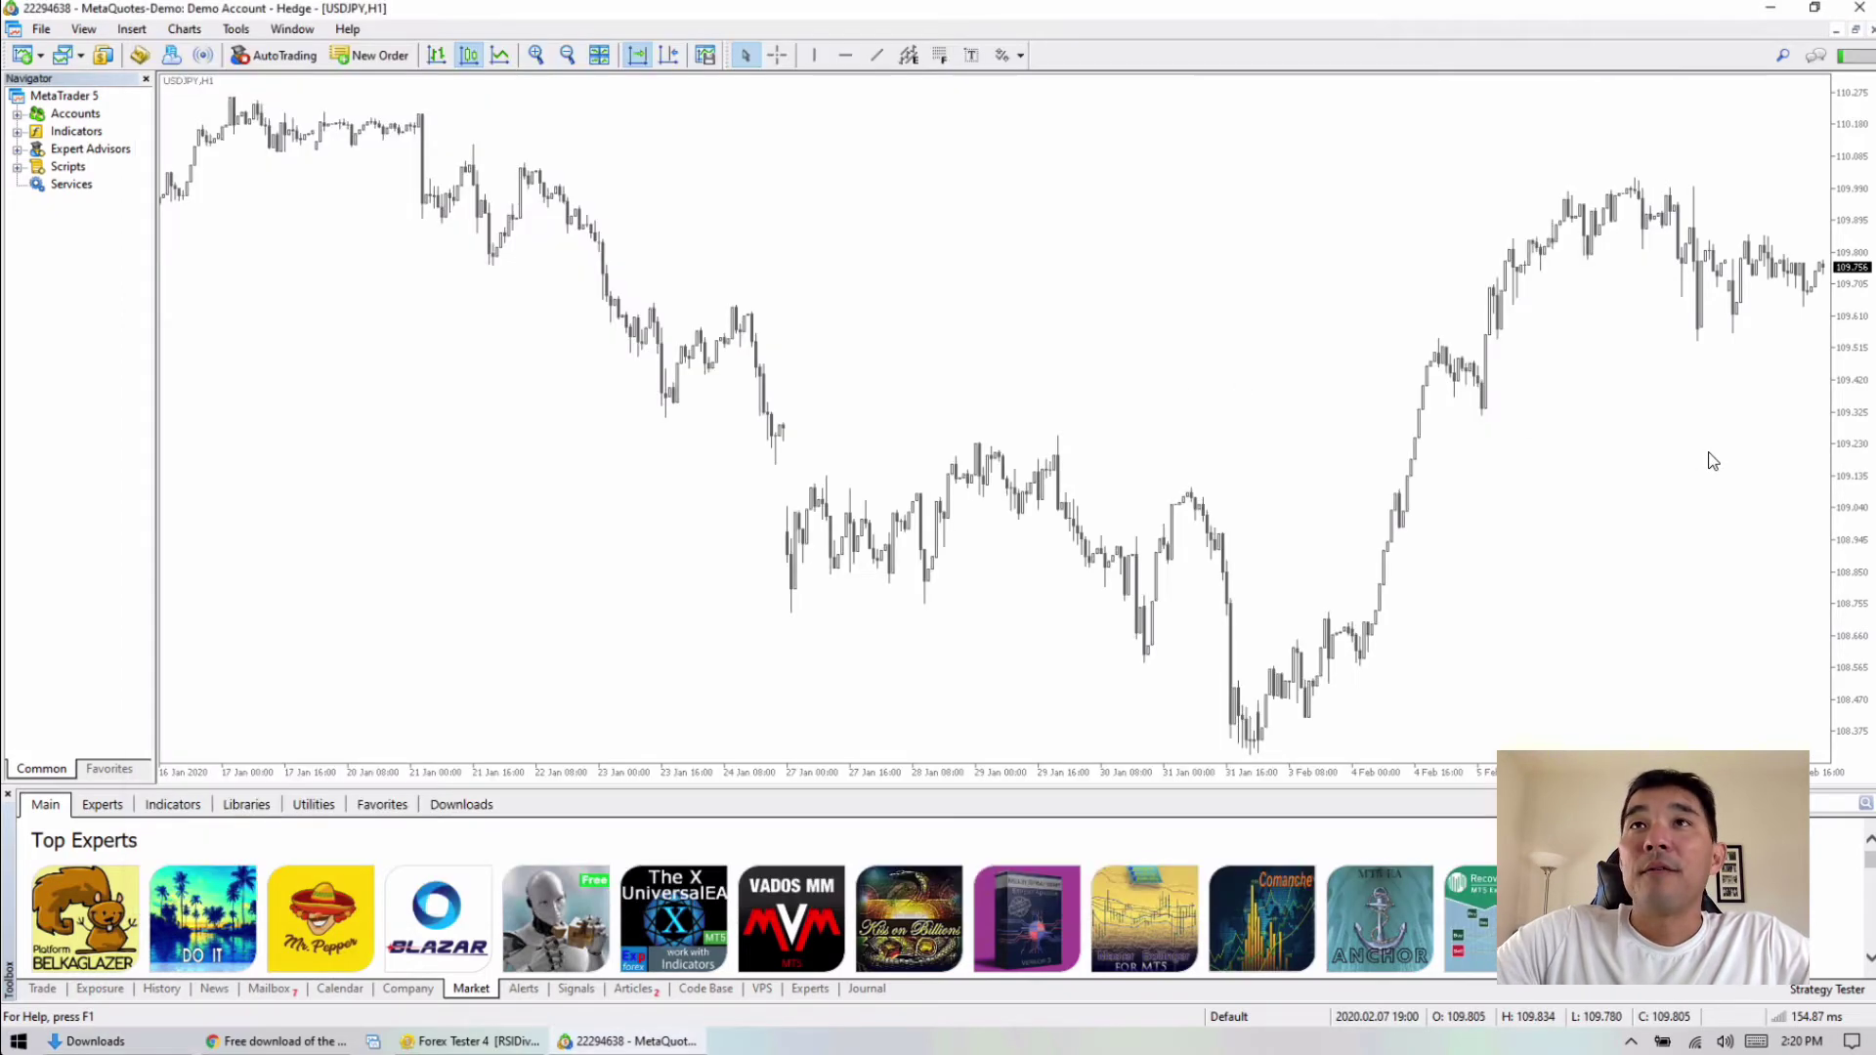
click(84, 39)
mouse_move(80, 54)
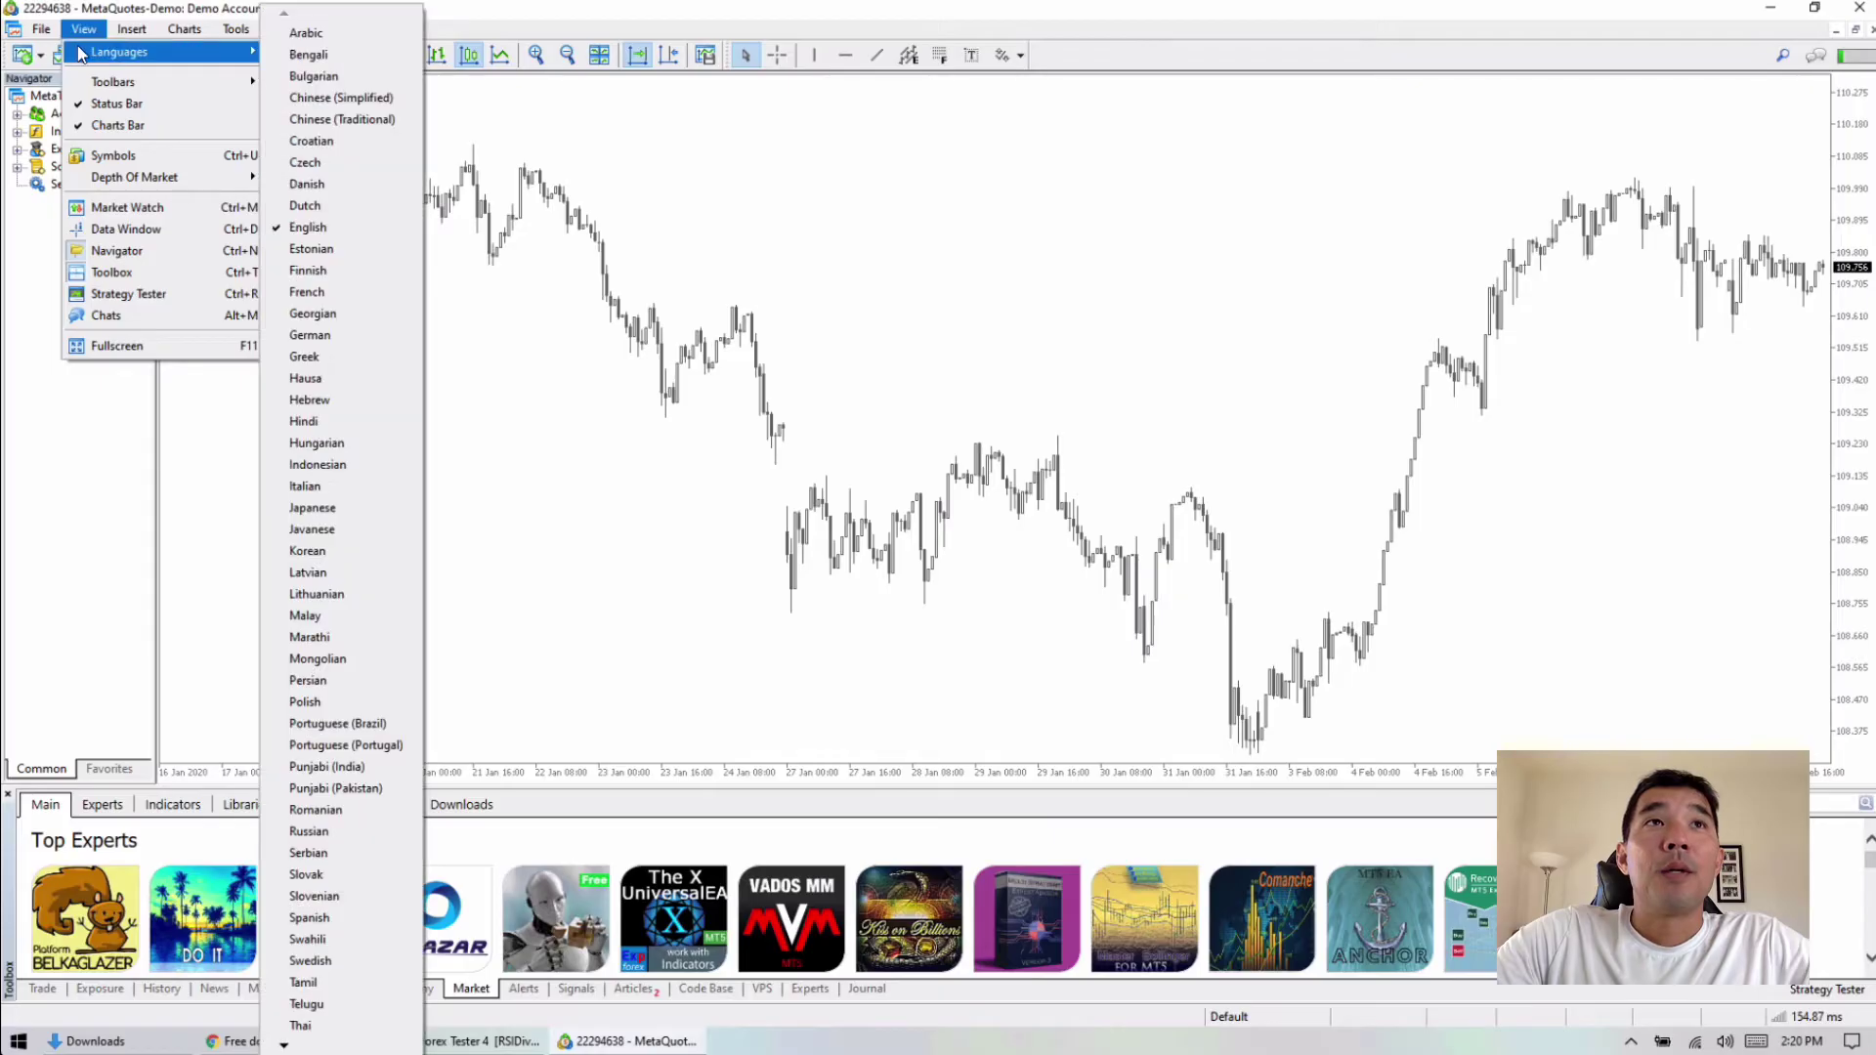
mouse_move(41, 28)
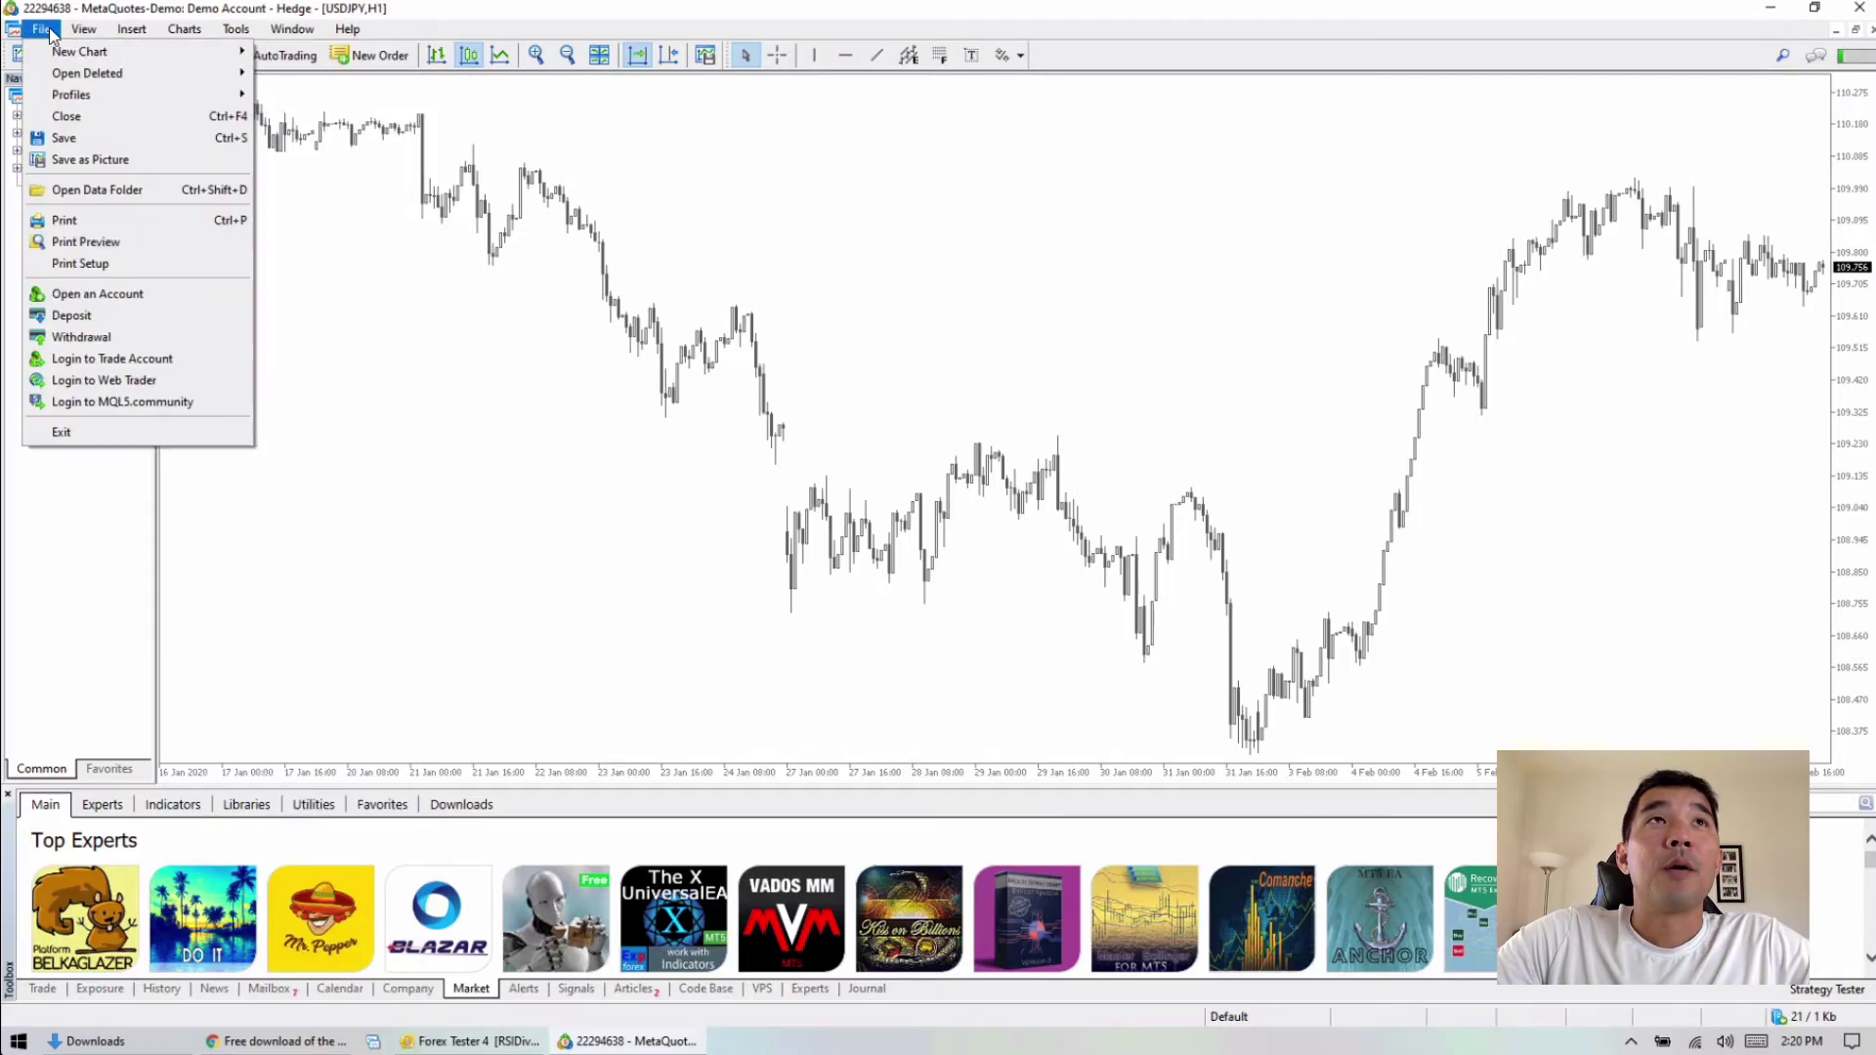
click(99, 192)
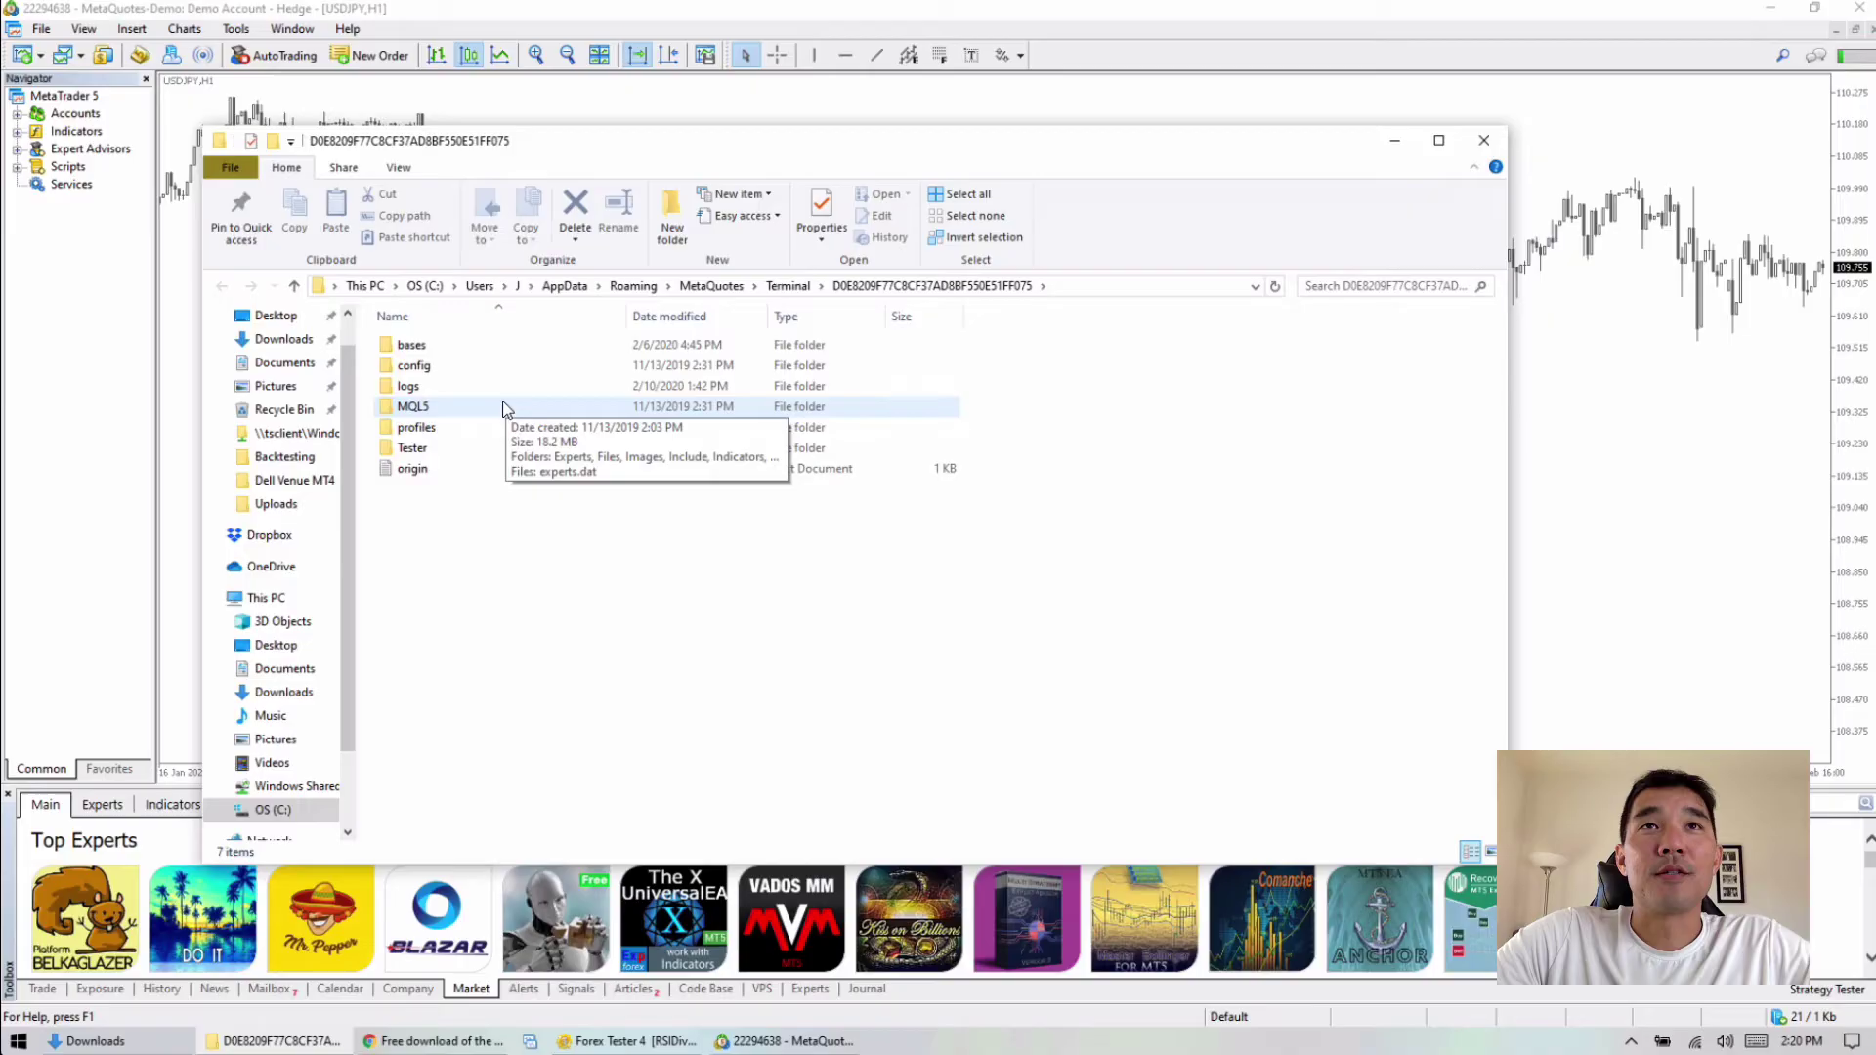
- Navigate into the data folder's MQL5\Indicators folder
double_click(428, 406)
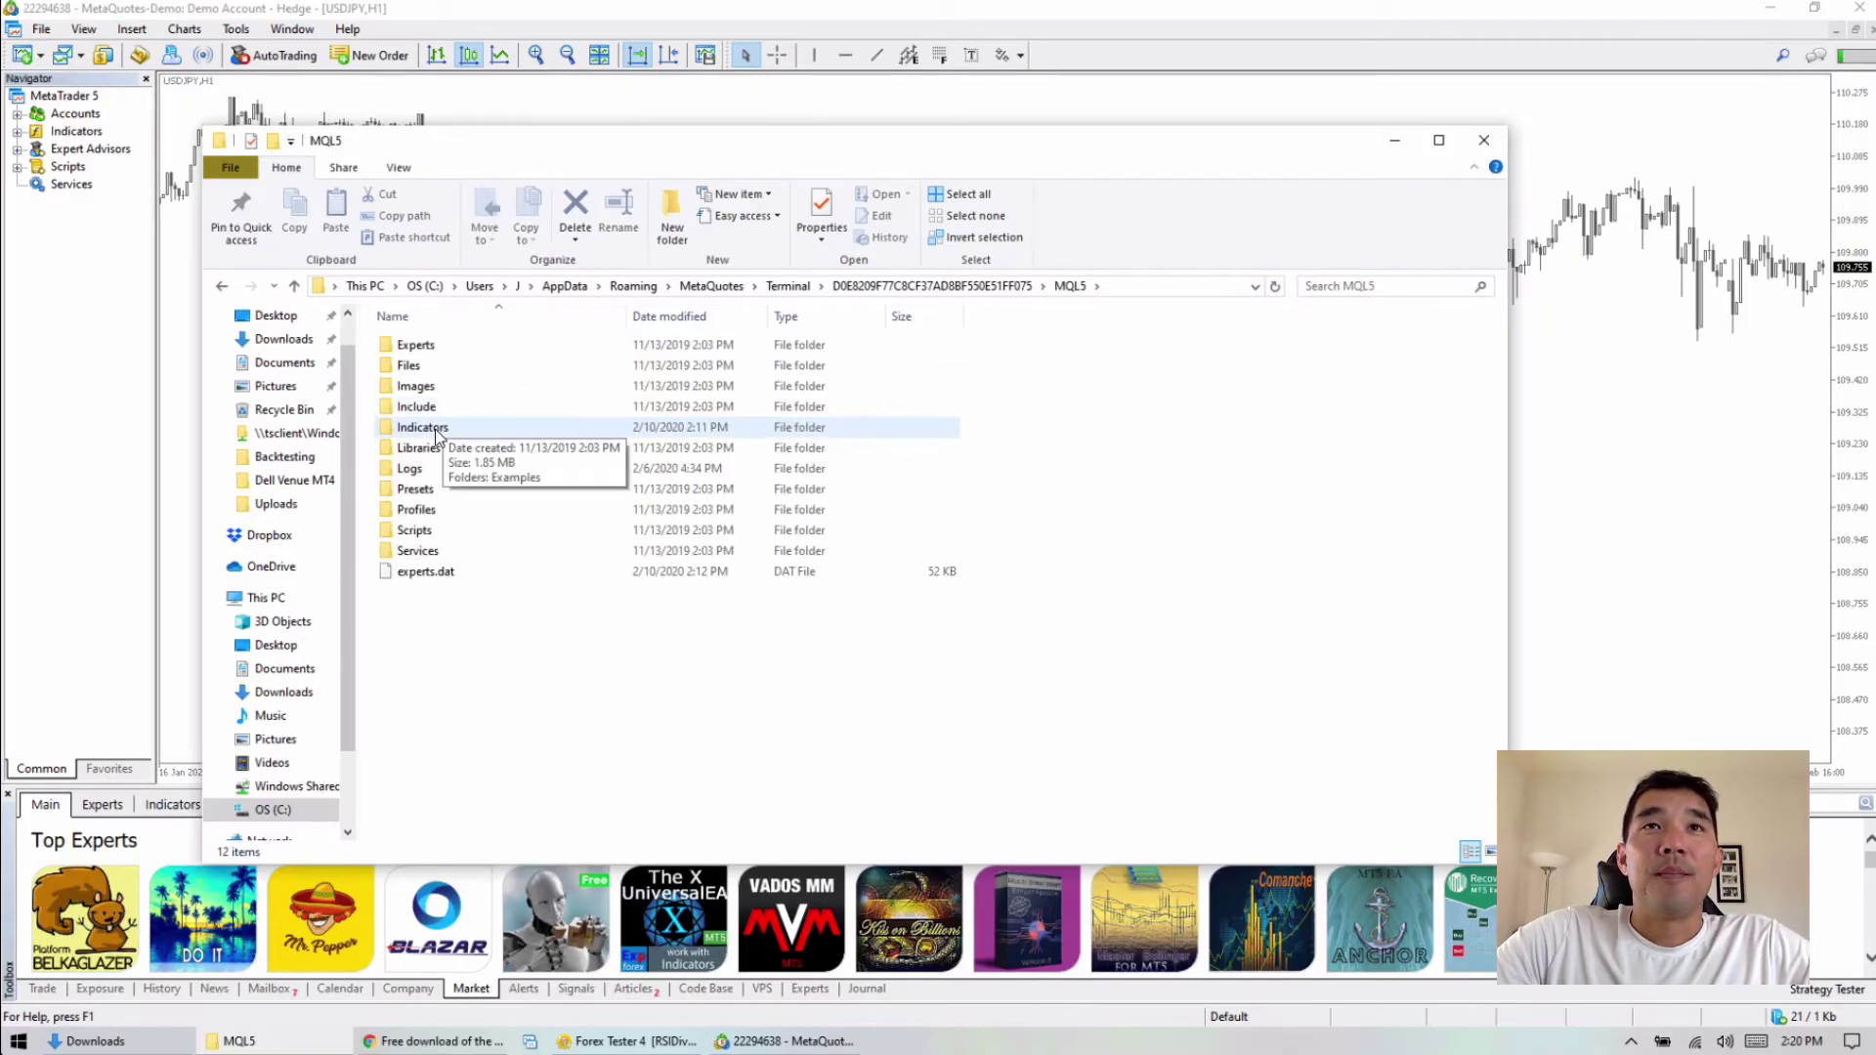
double_click(435, 428)
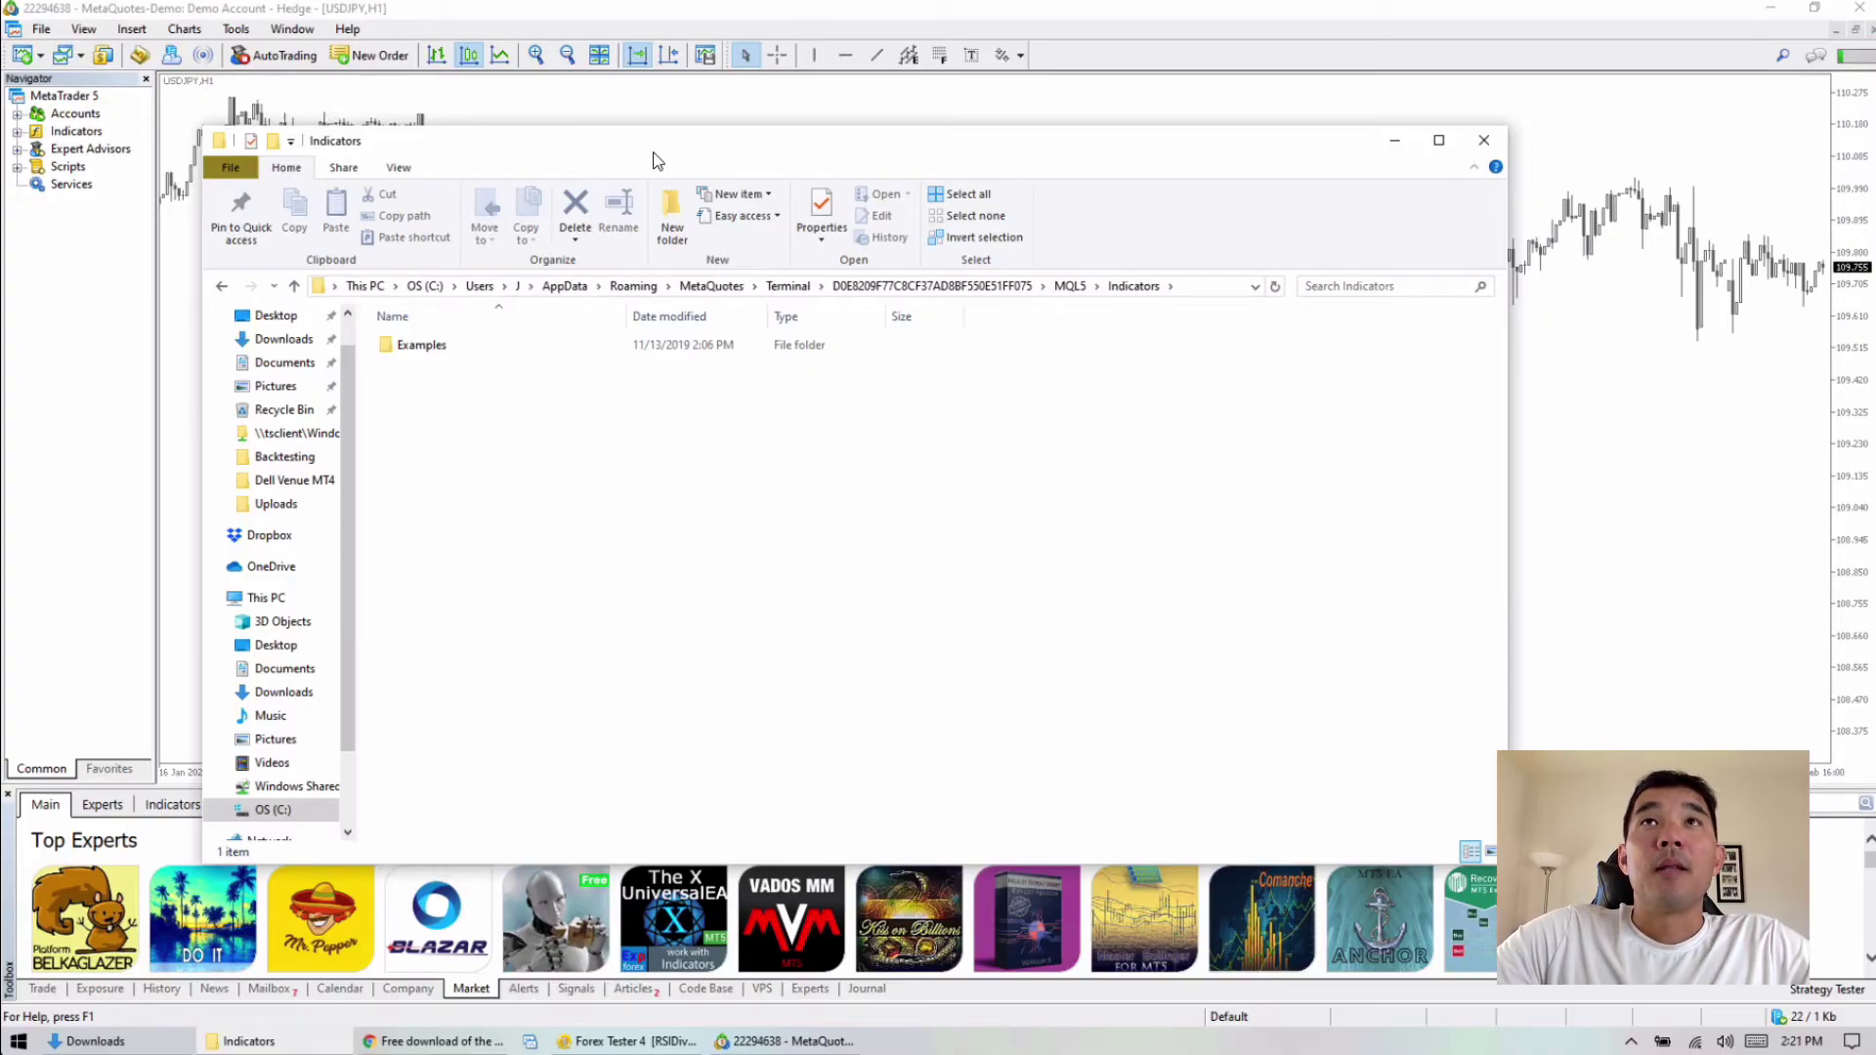
drag(653, 158, 578, 45)
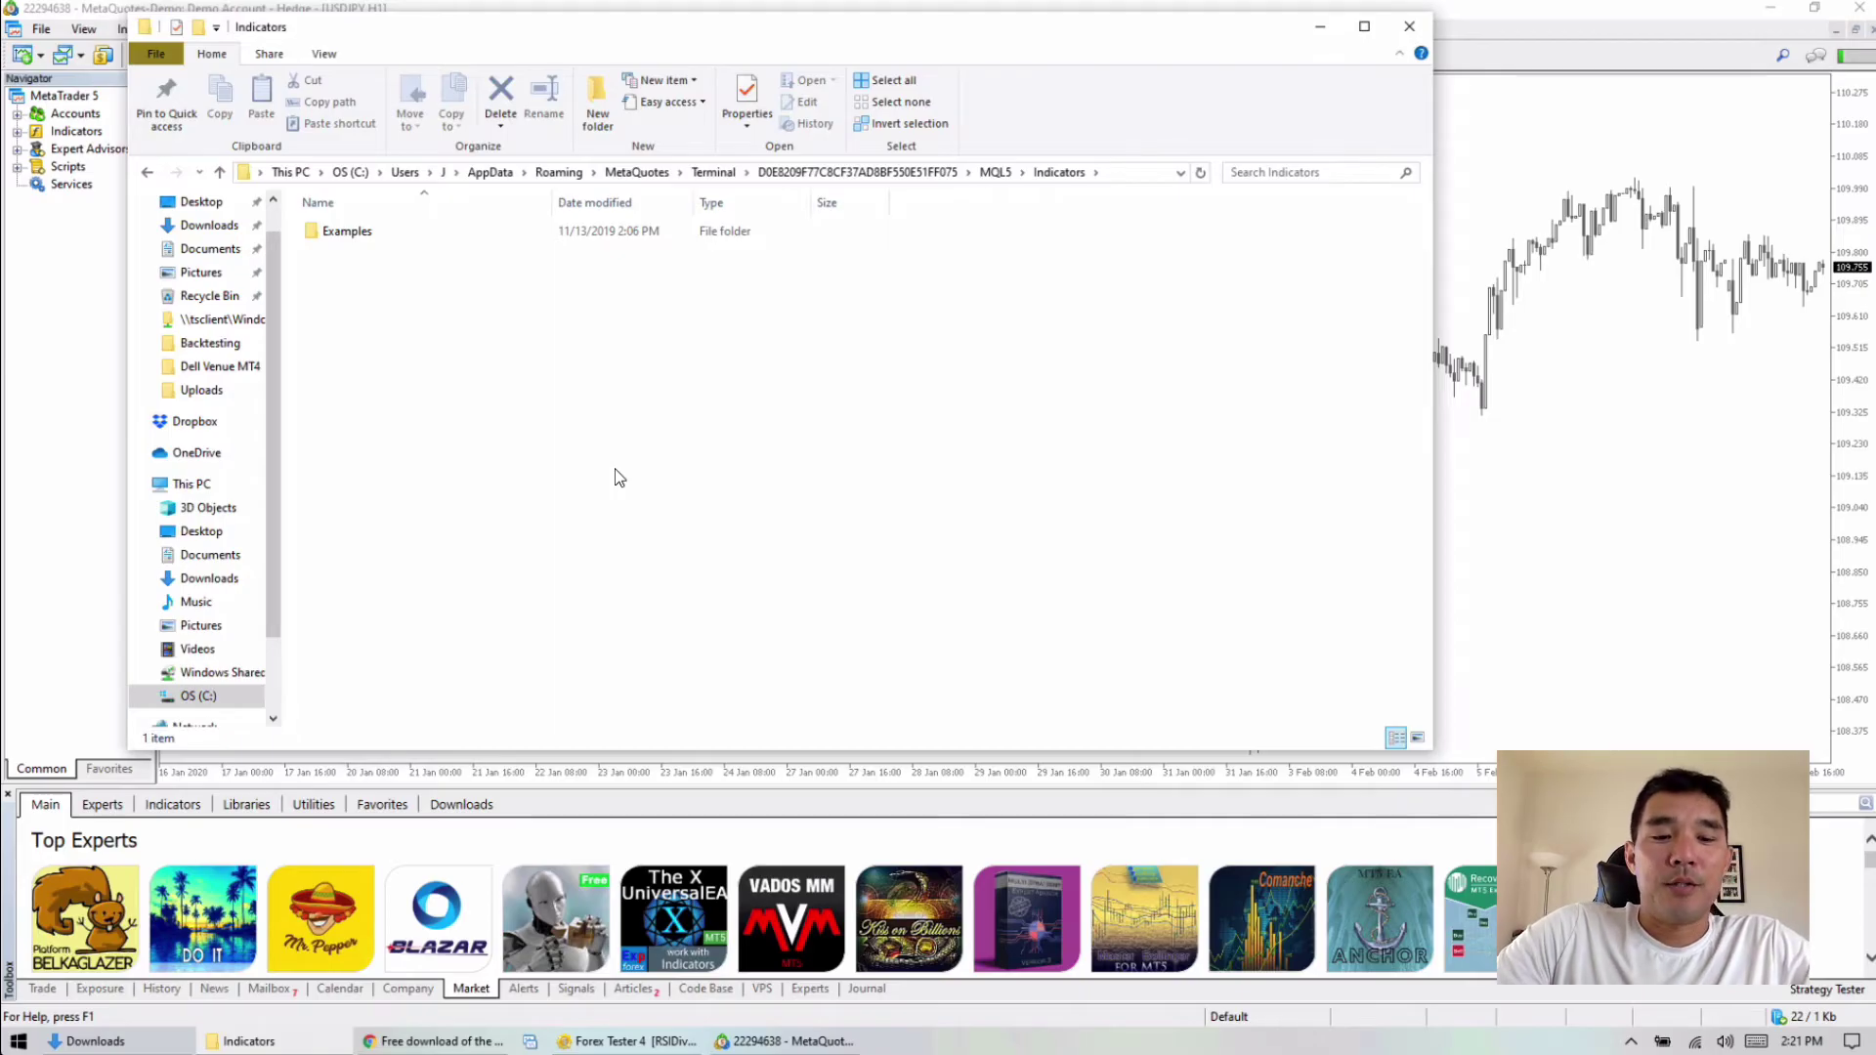
- Open a second window on Downloads and drag Pip Chart.mq5 into Indicators
key(ctrl+n)
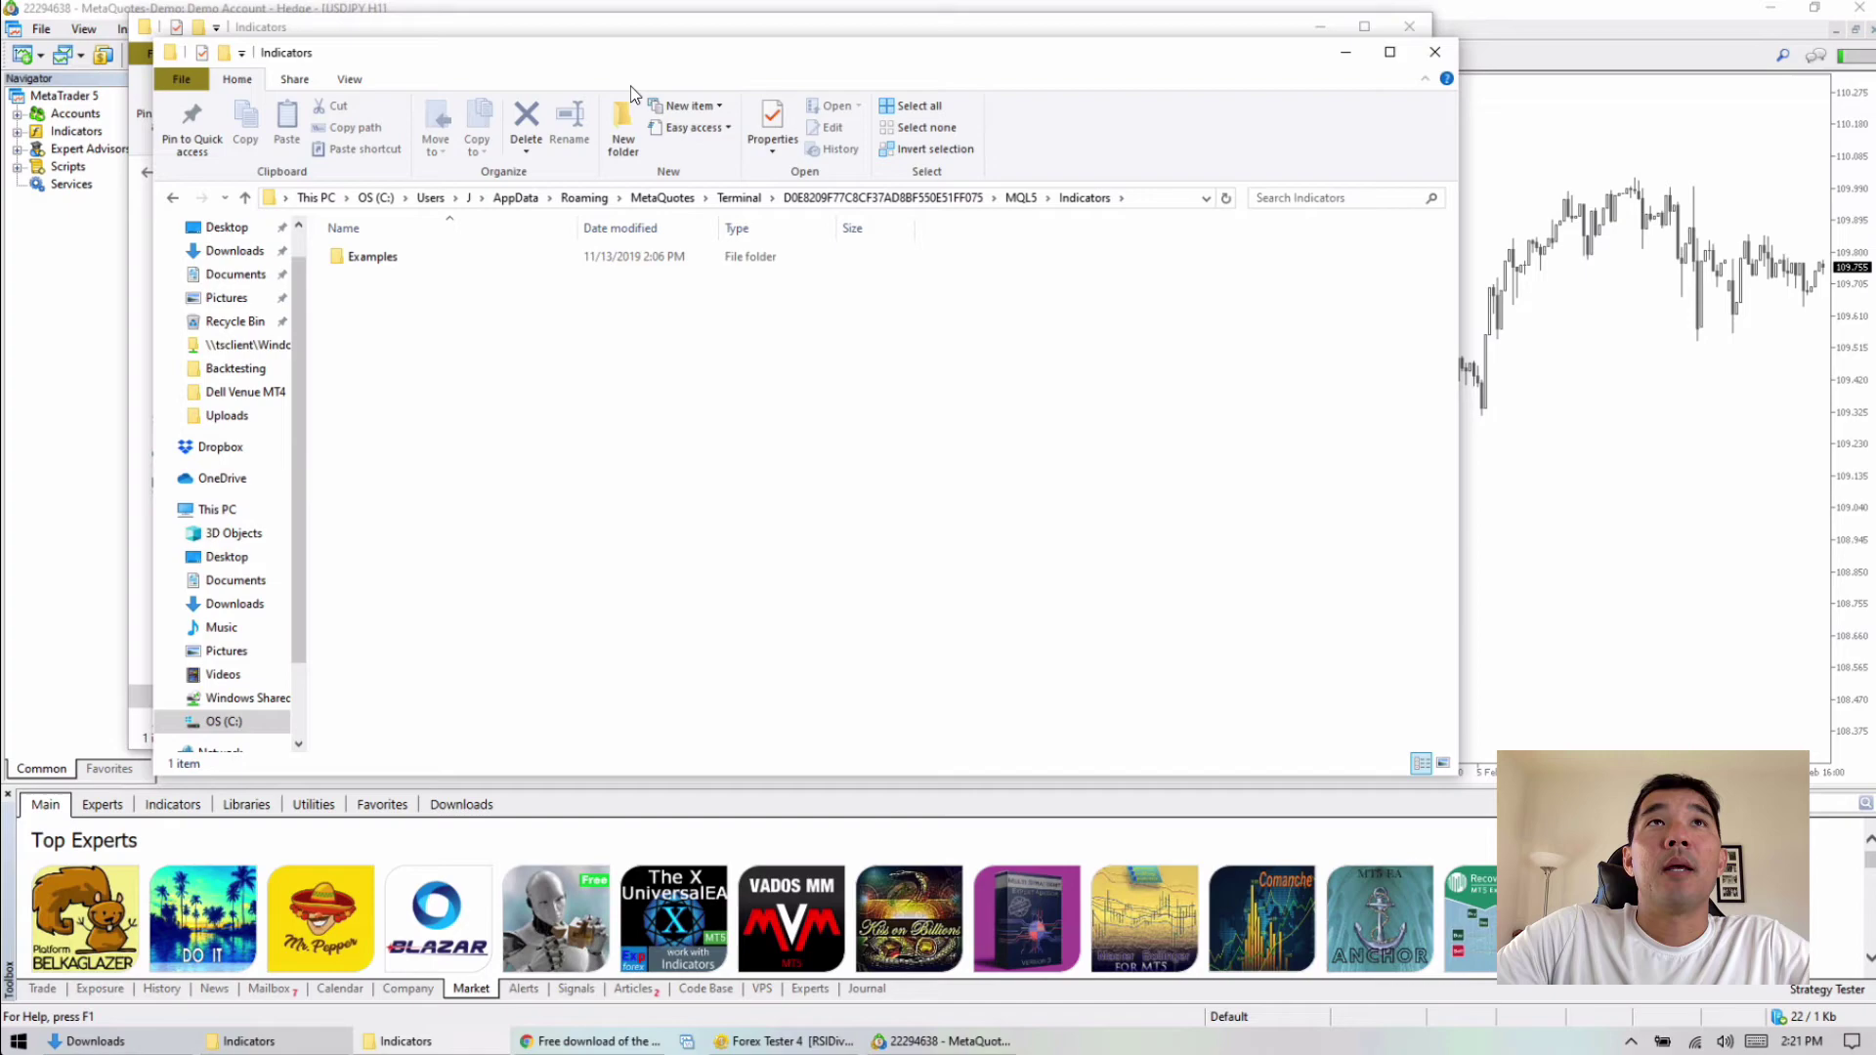
drag(596, 69, 889, 231)
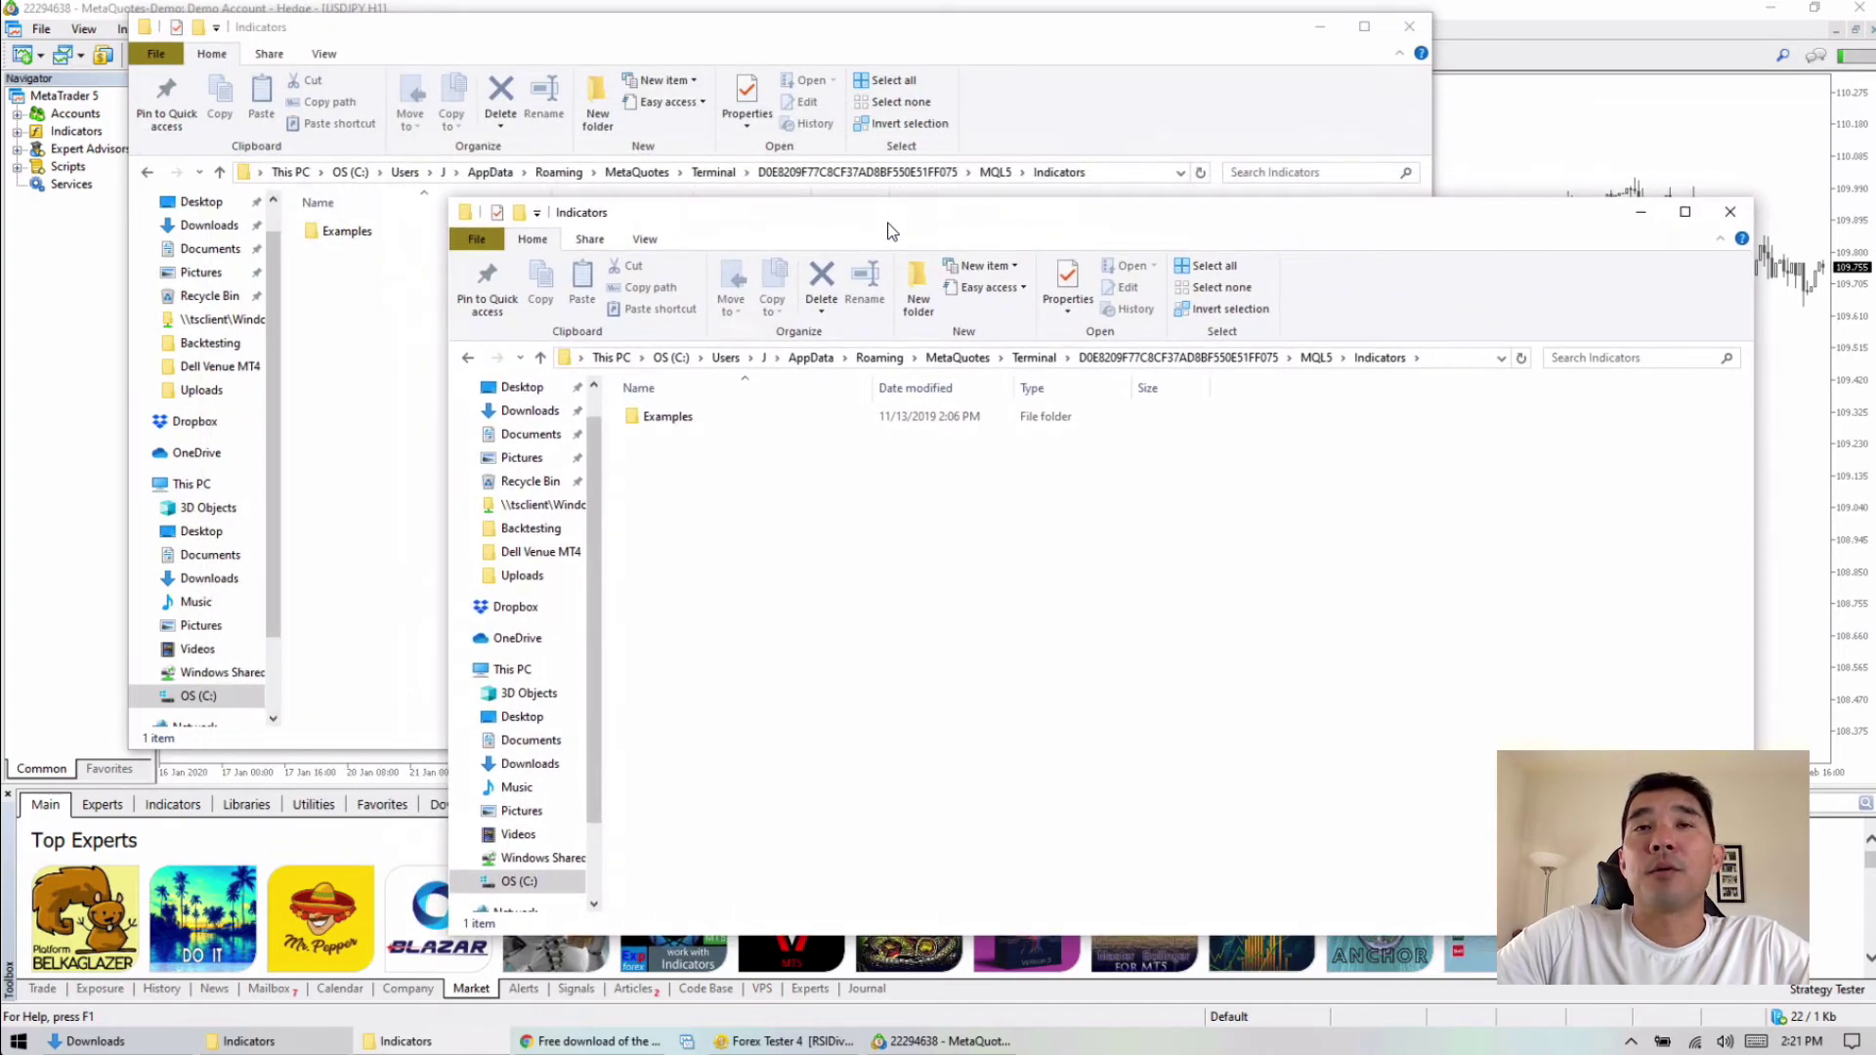
click(545, 768)
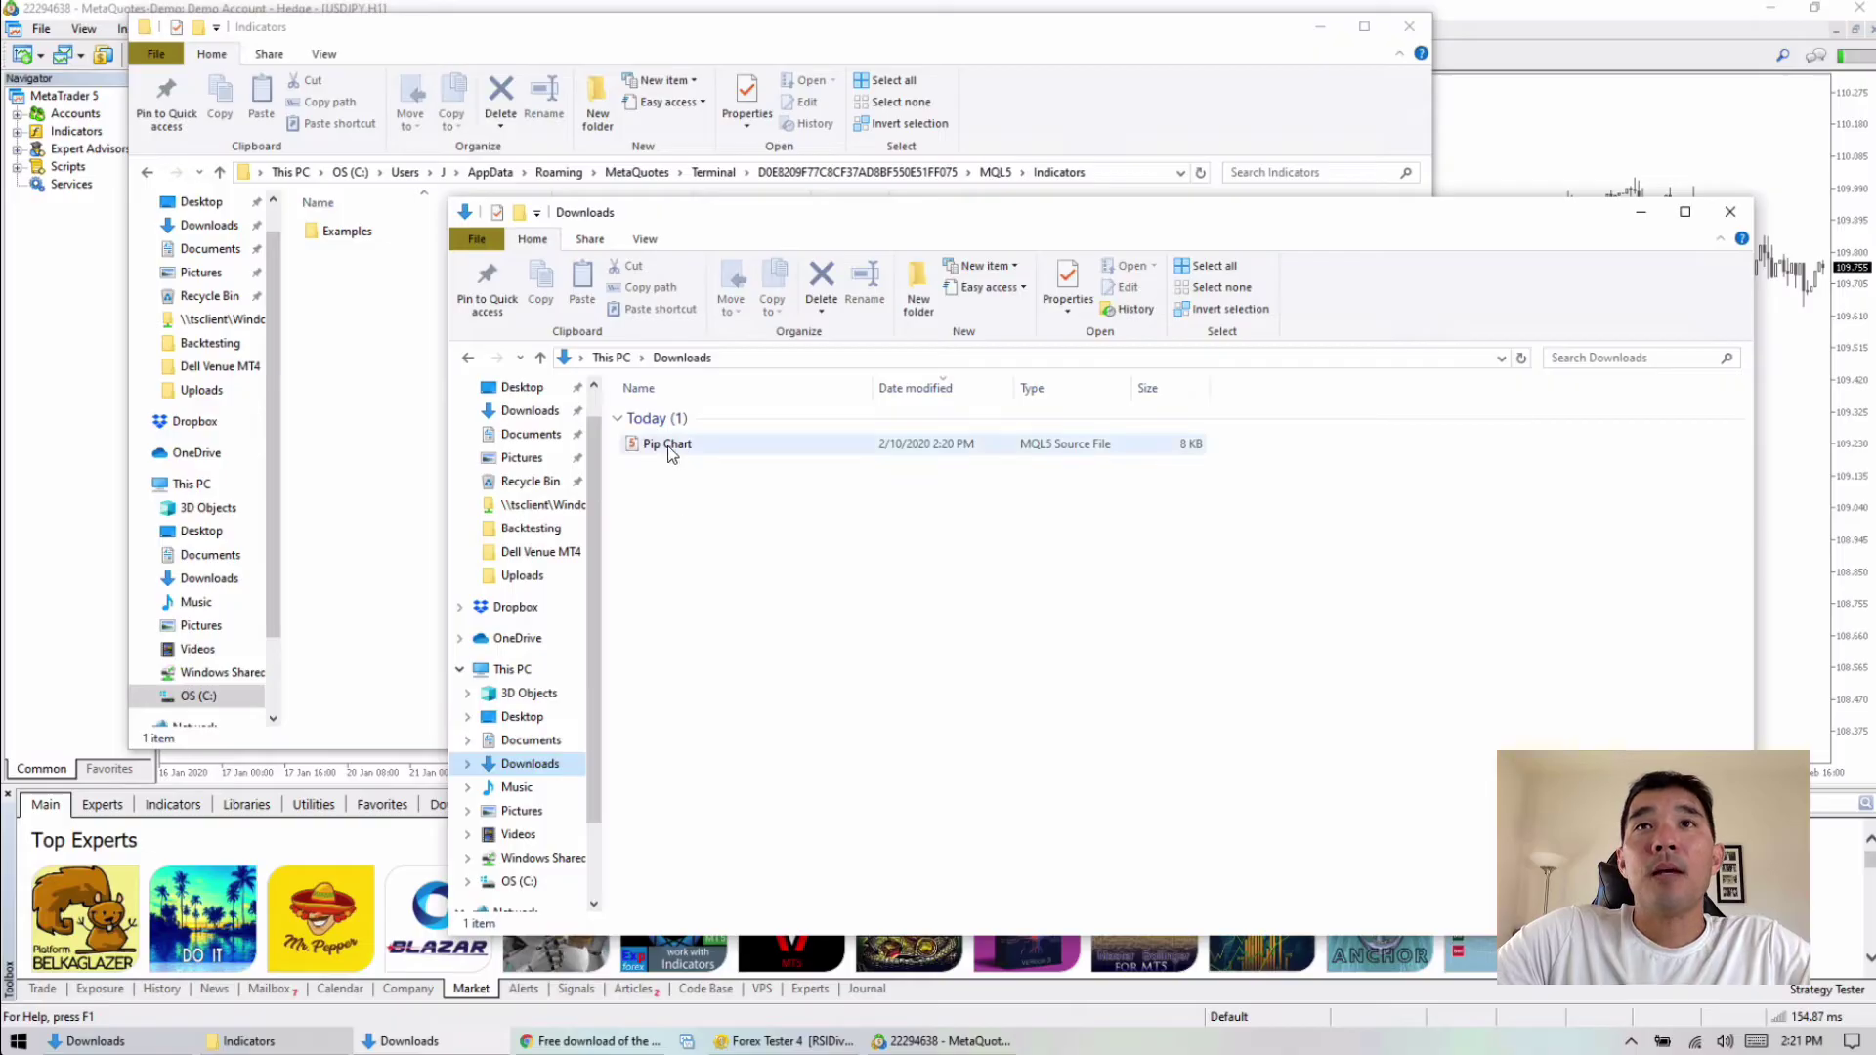
drag(667, 446, 362, 354)
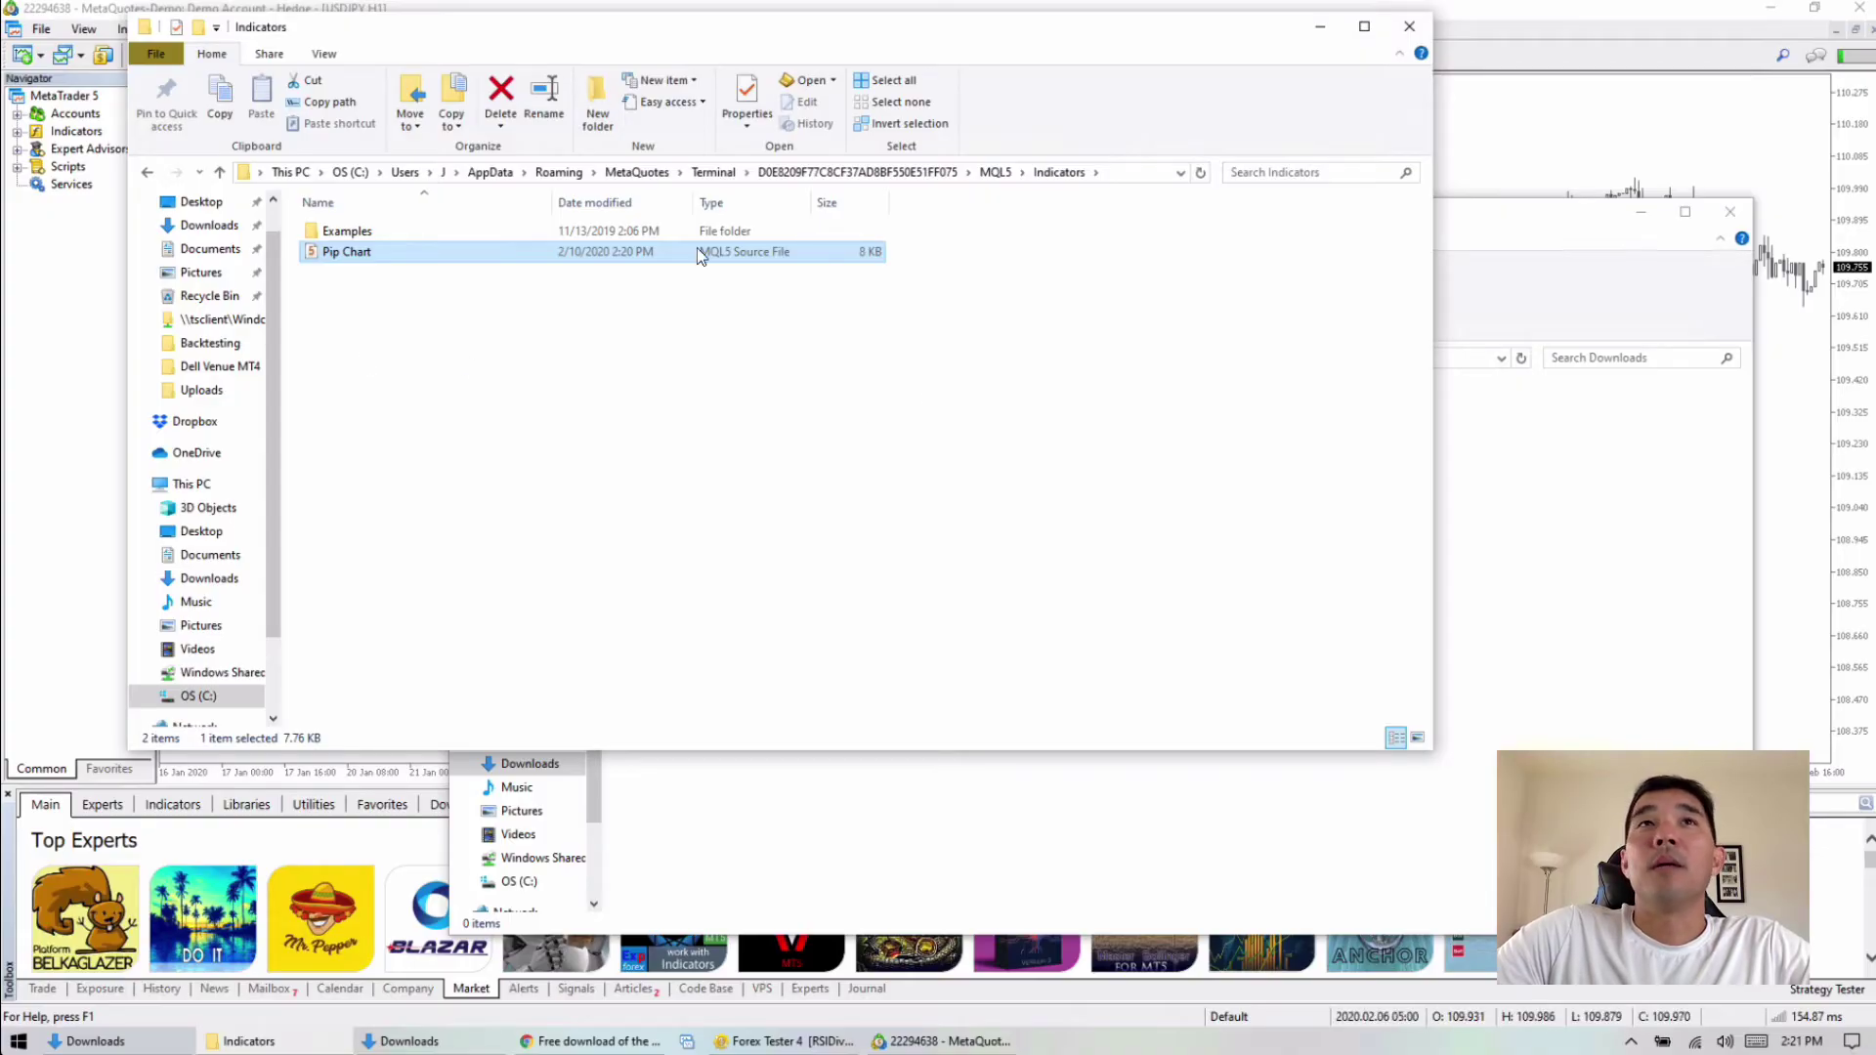
- Check Insert > Indicators > Custom for Pip Chart, then close MetaTrader 5 to restart it
click(1565, 153)
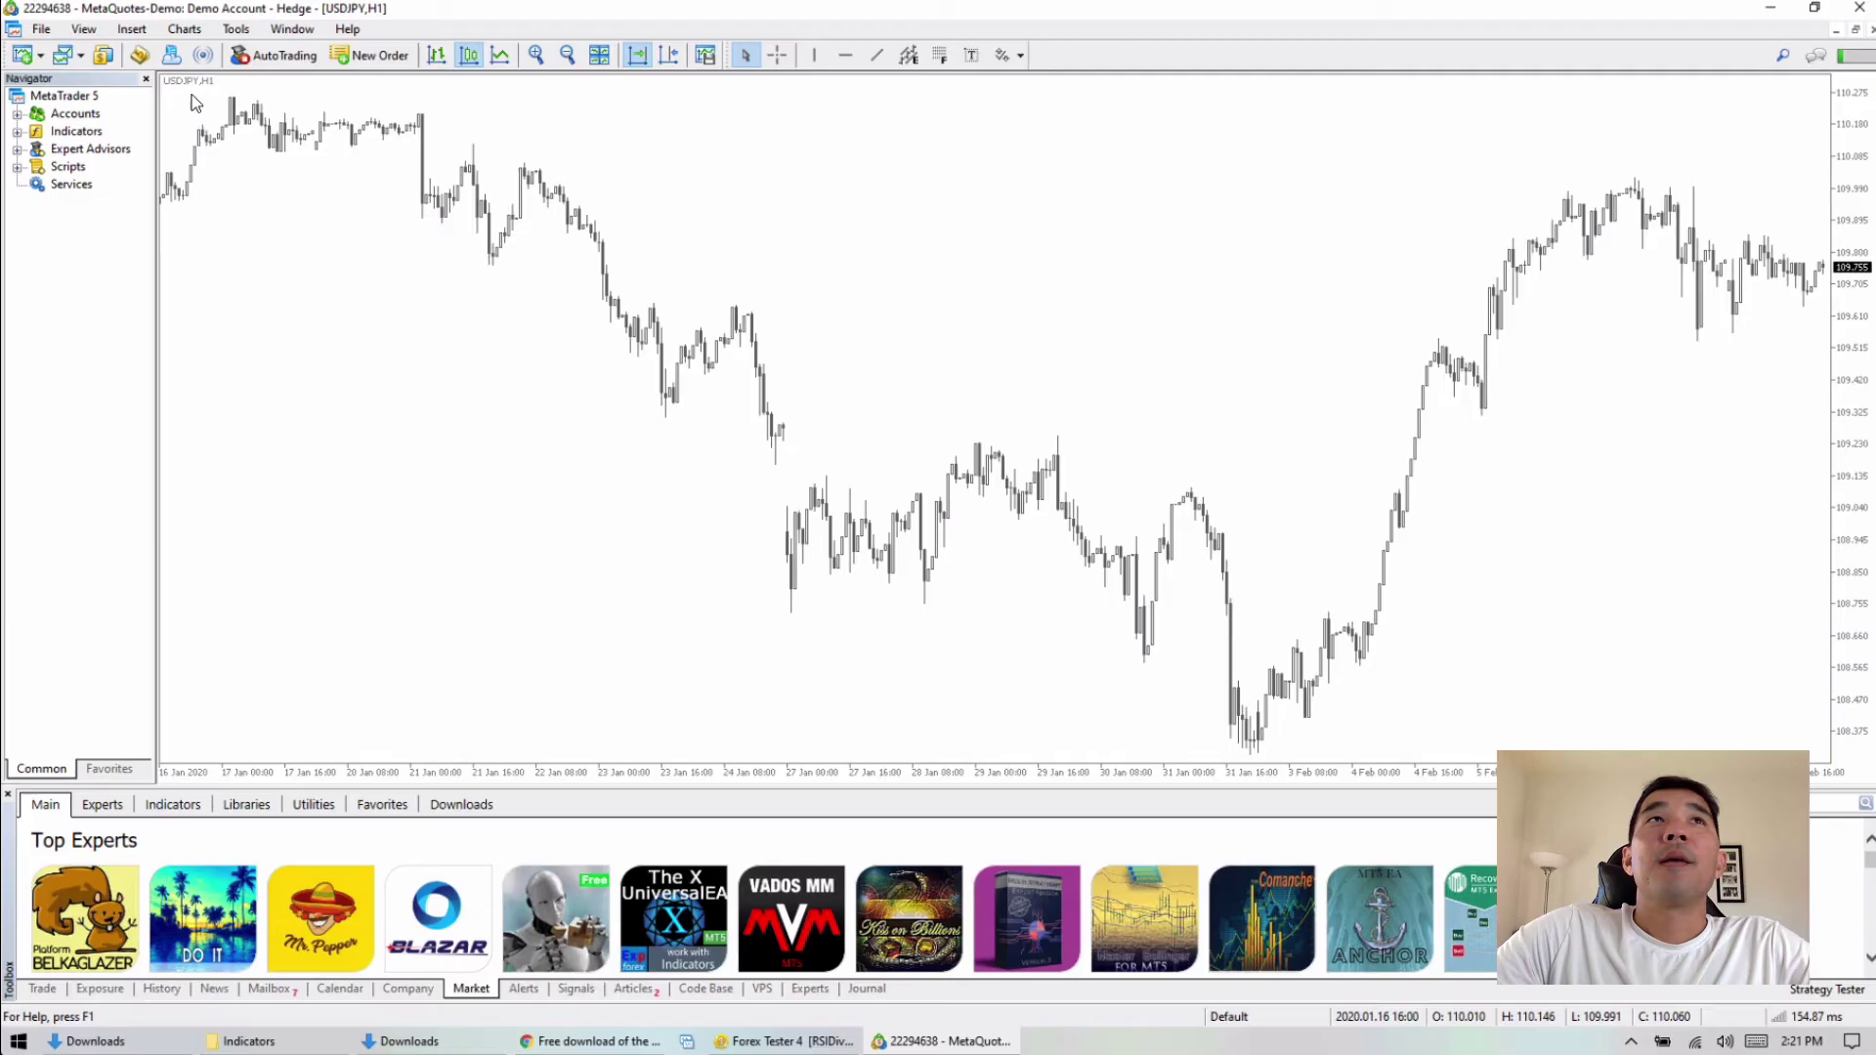
click(132, 31)
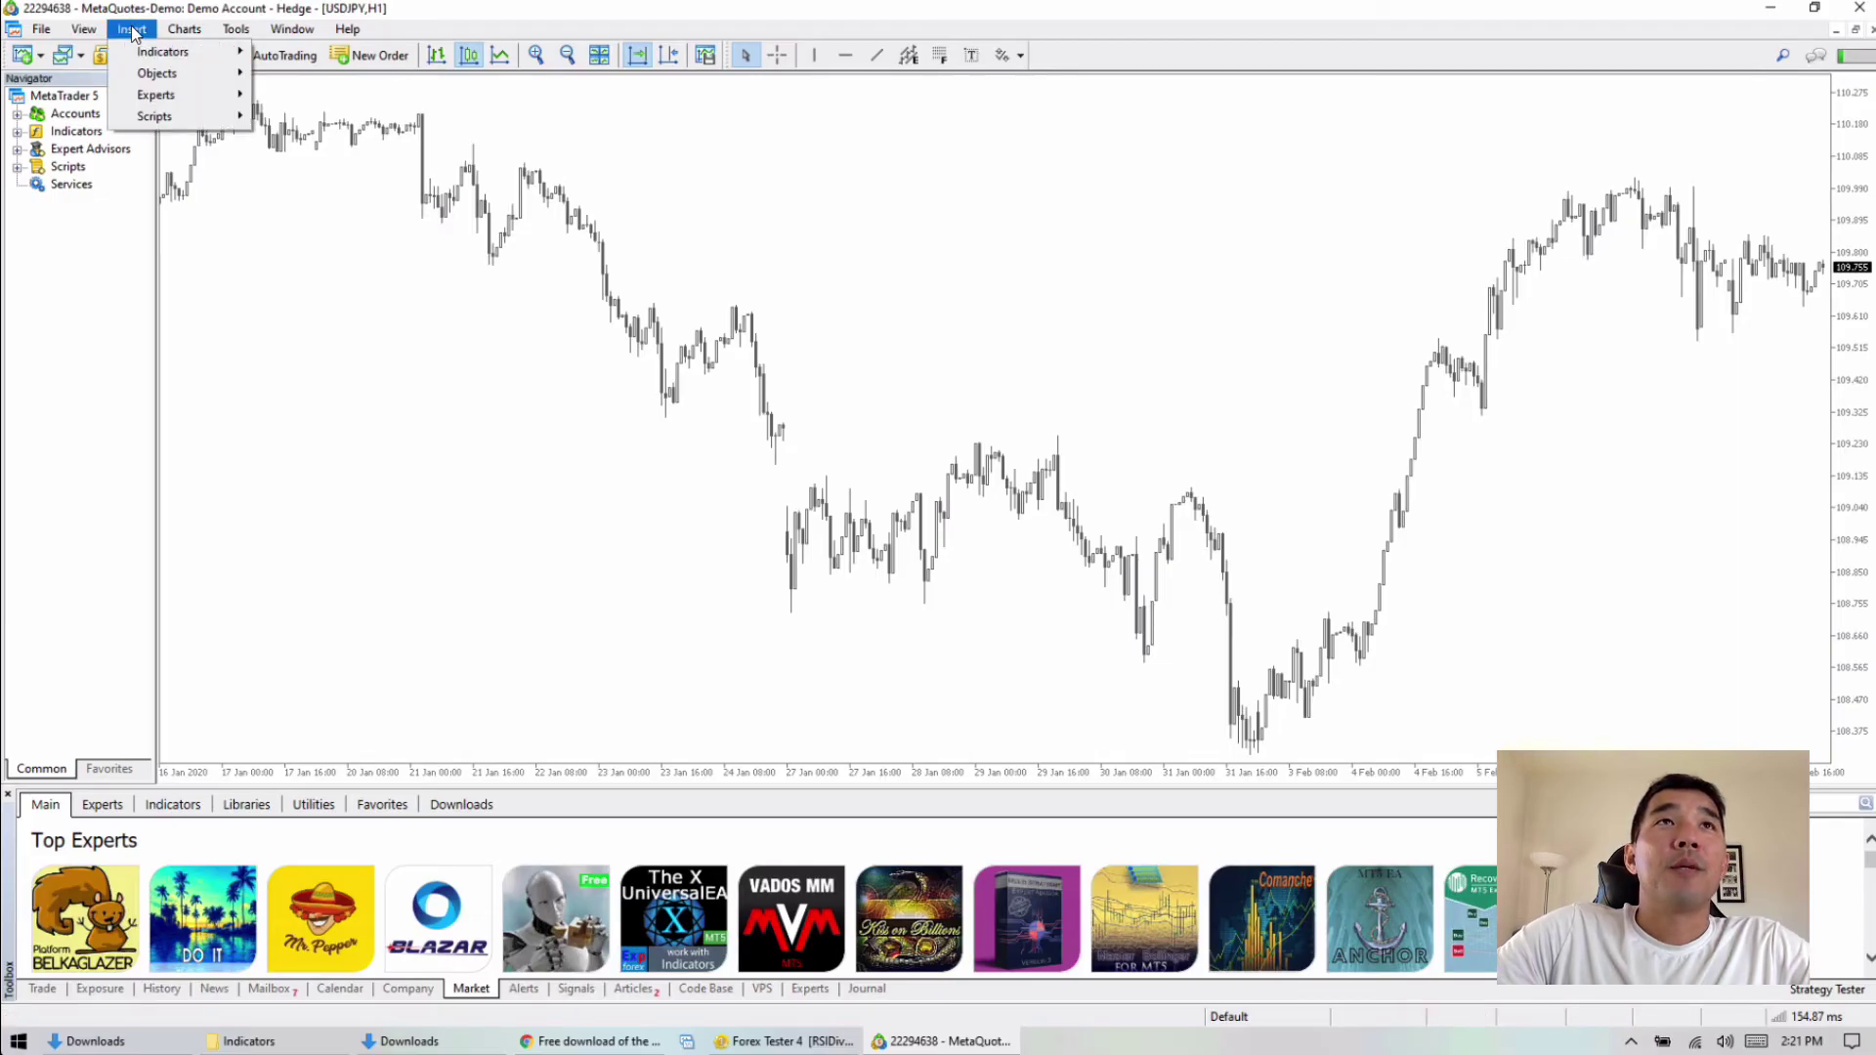
mouse_move(162, 54)
mouse_move(372, 266)
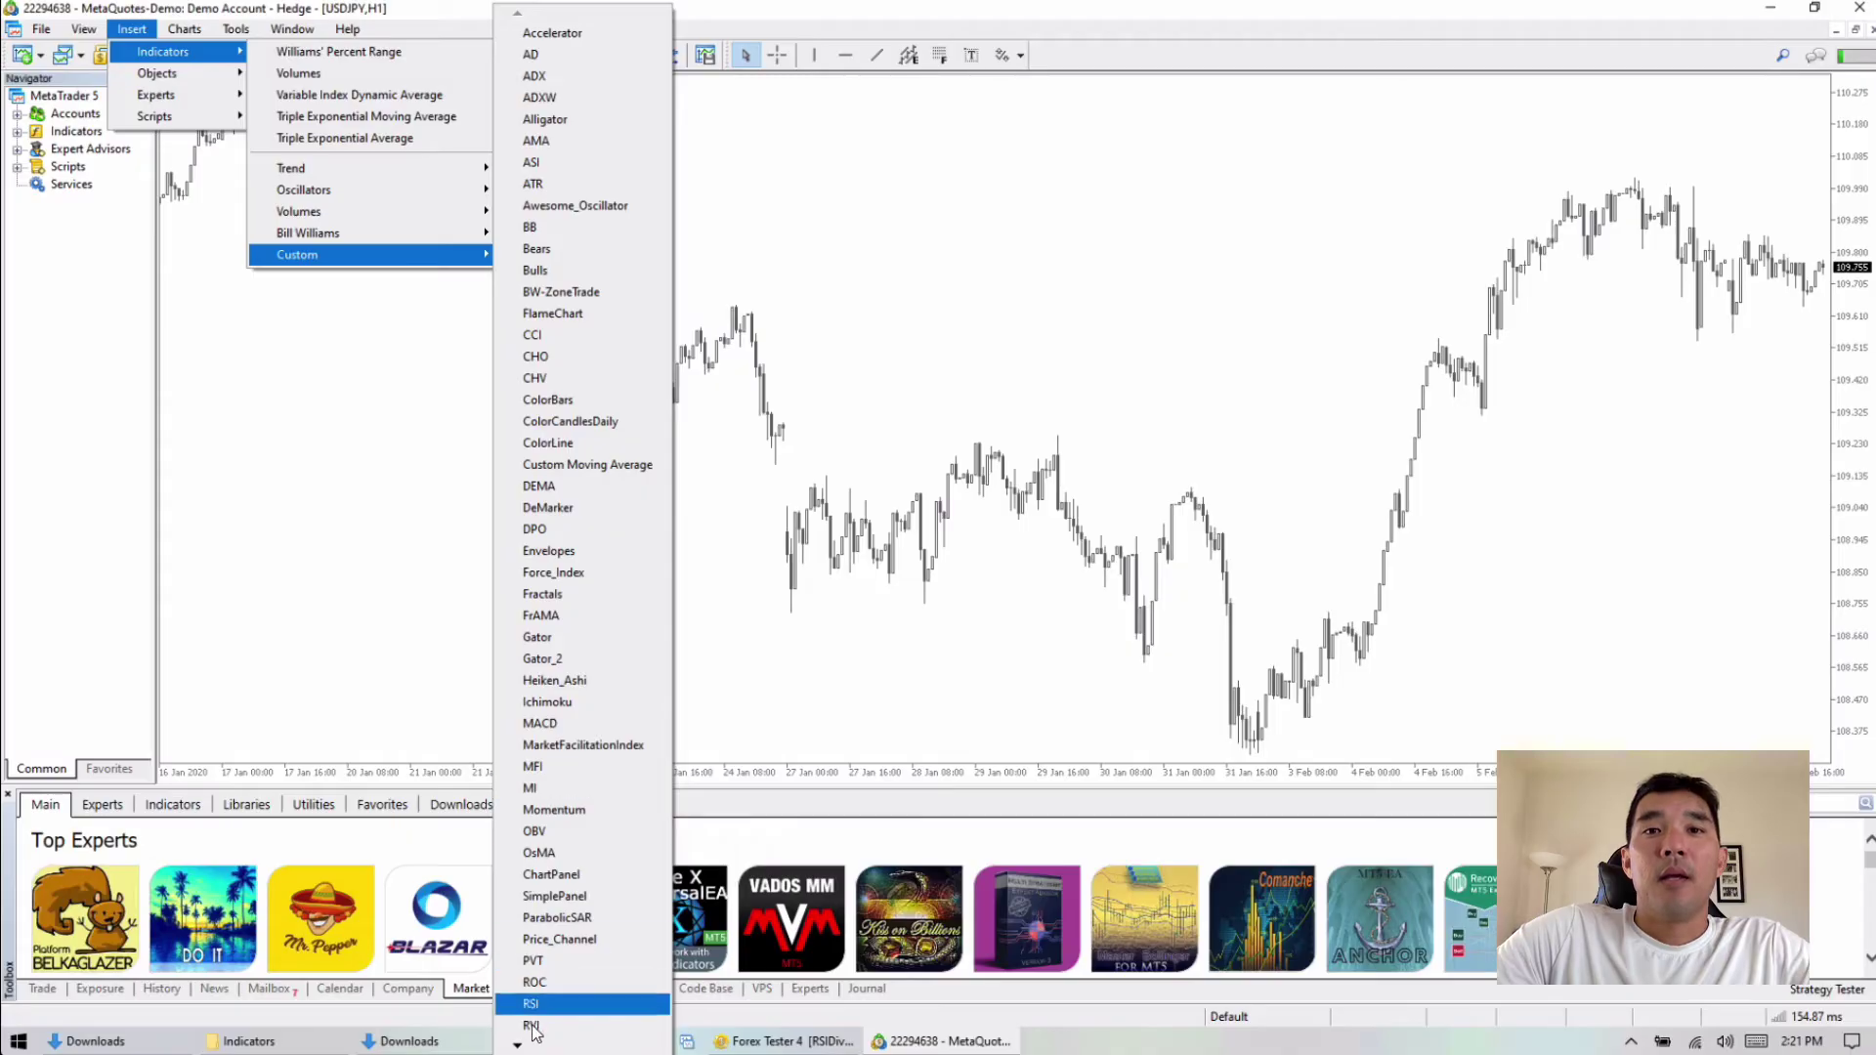
mouse_move(518, 1044)
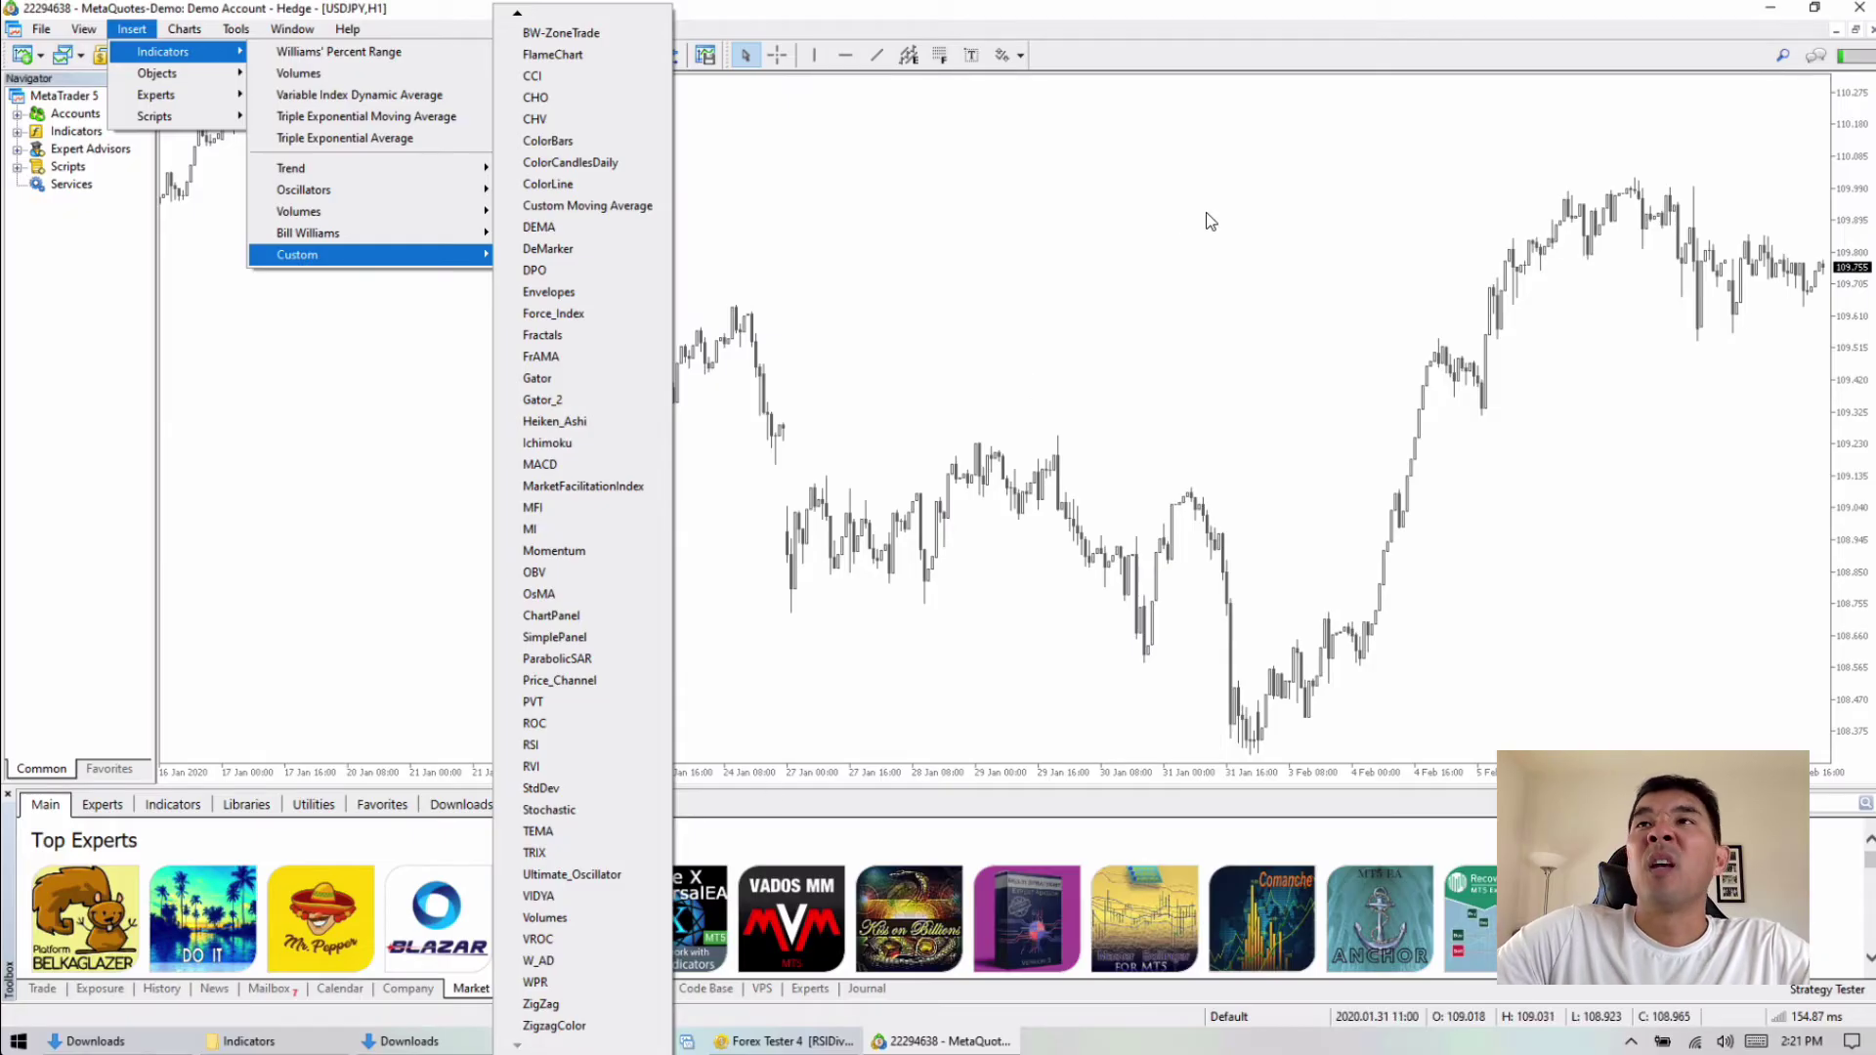
key(alt)
click(1860, 7)
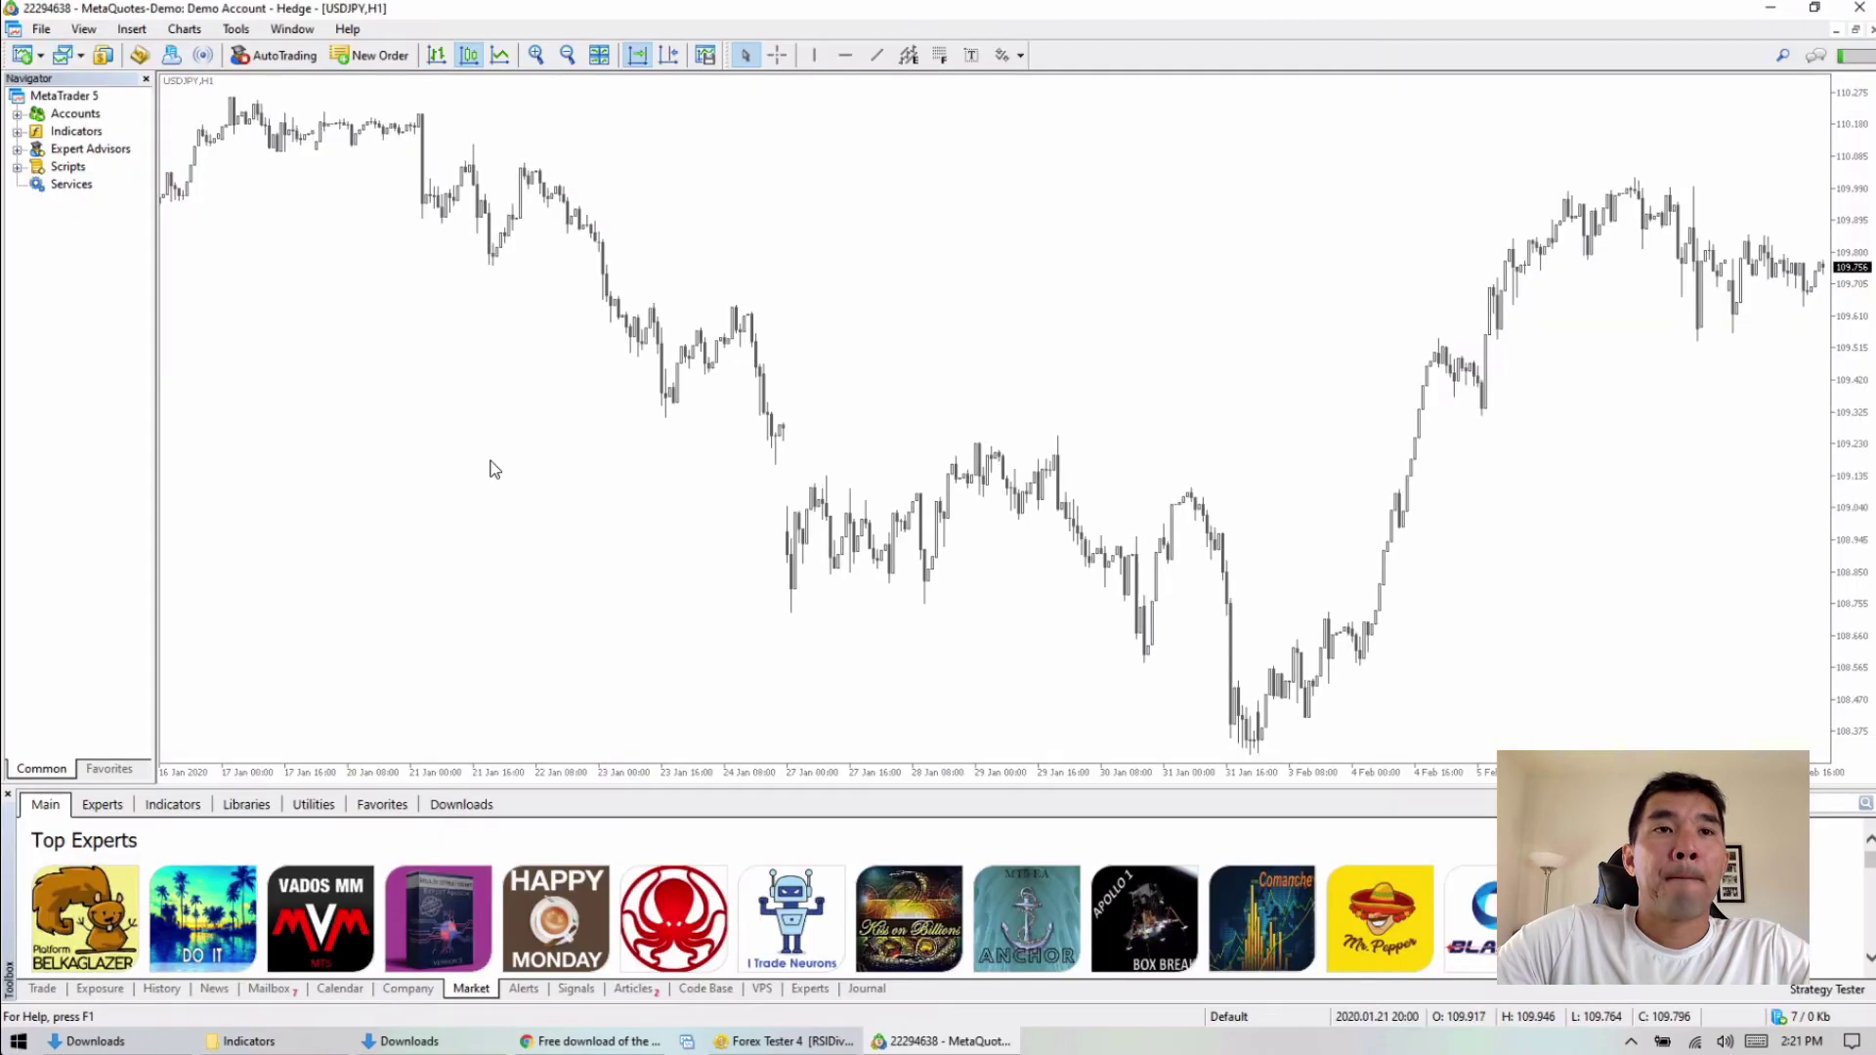
- Add the Pip Chart custom indicator to the USDJPY chart from Insert > Indicators > Custom
click(127, 36)
mouse_move(162, 51)
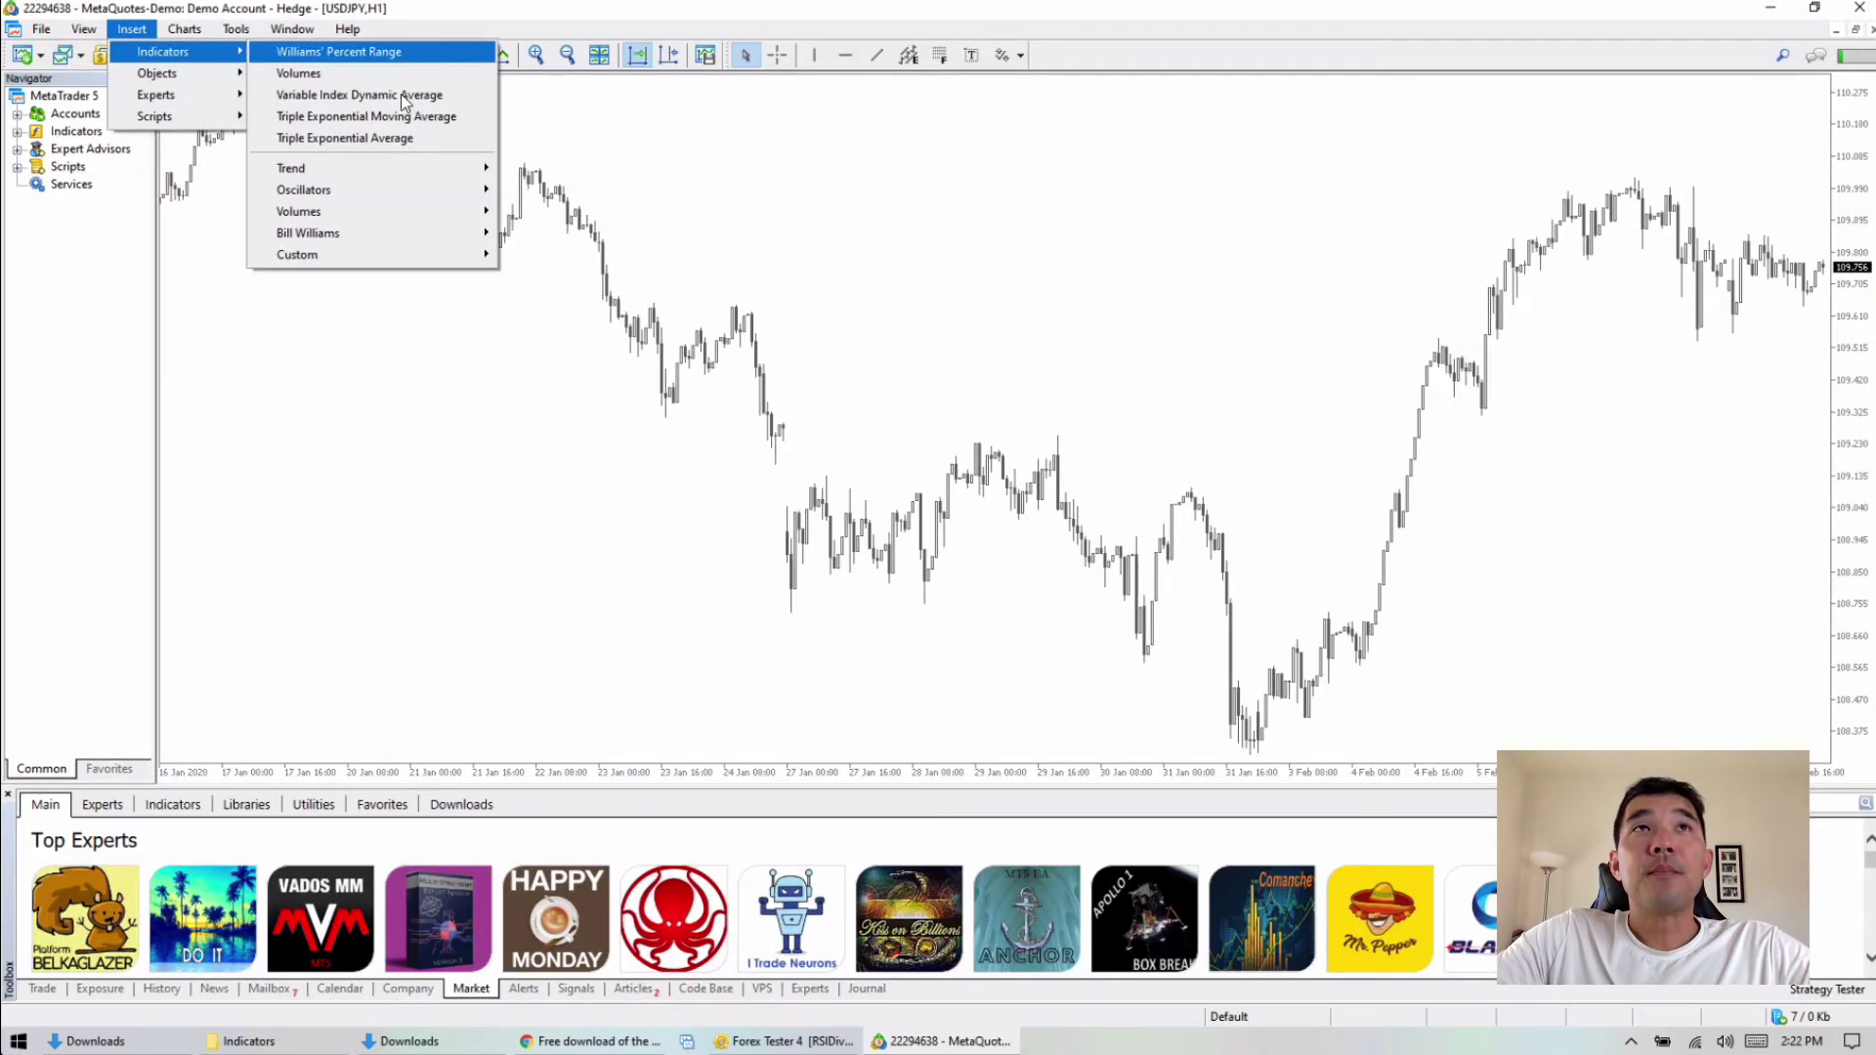
mouse_move(443, 256)
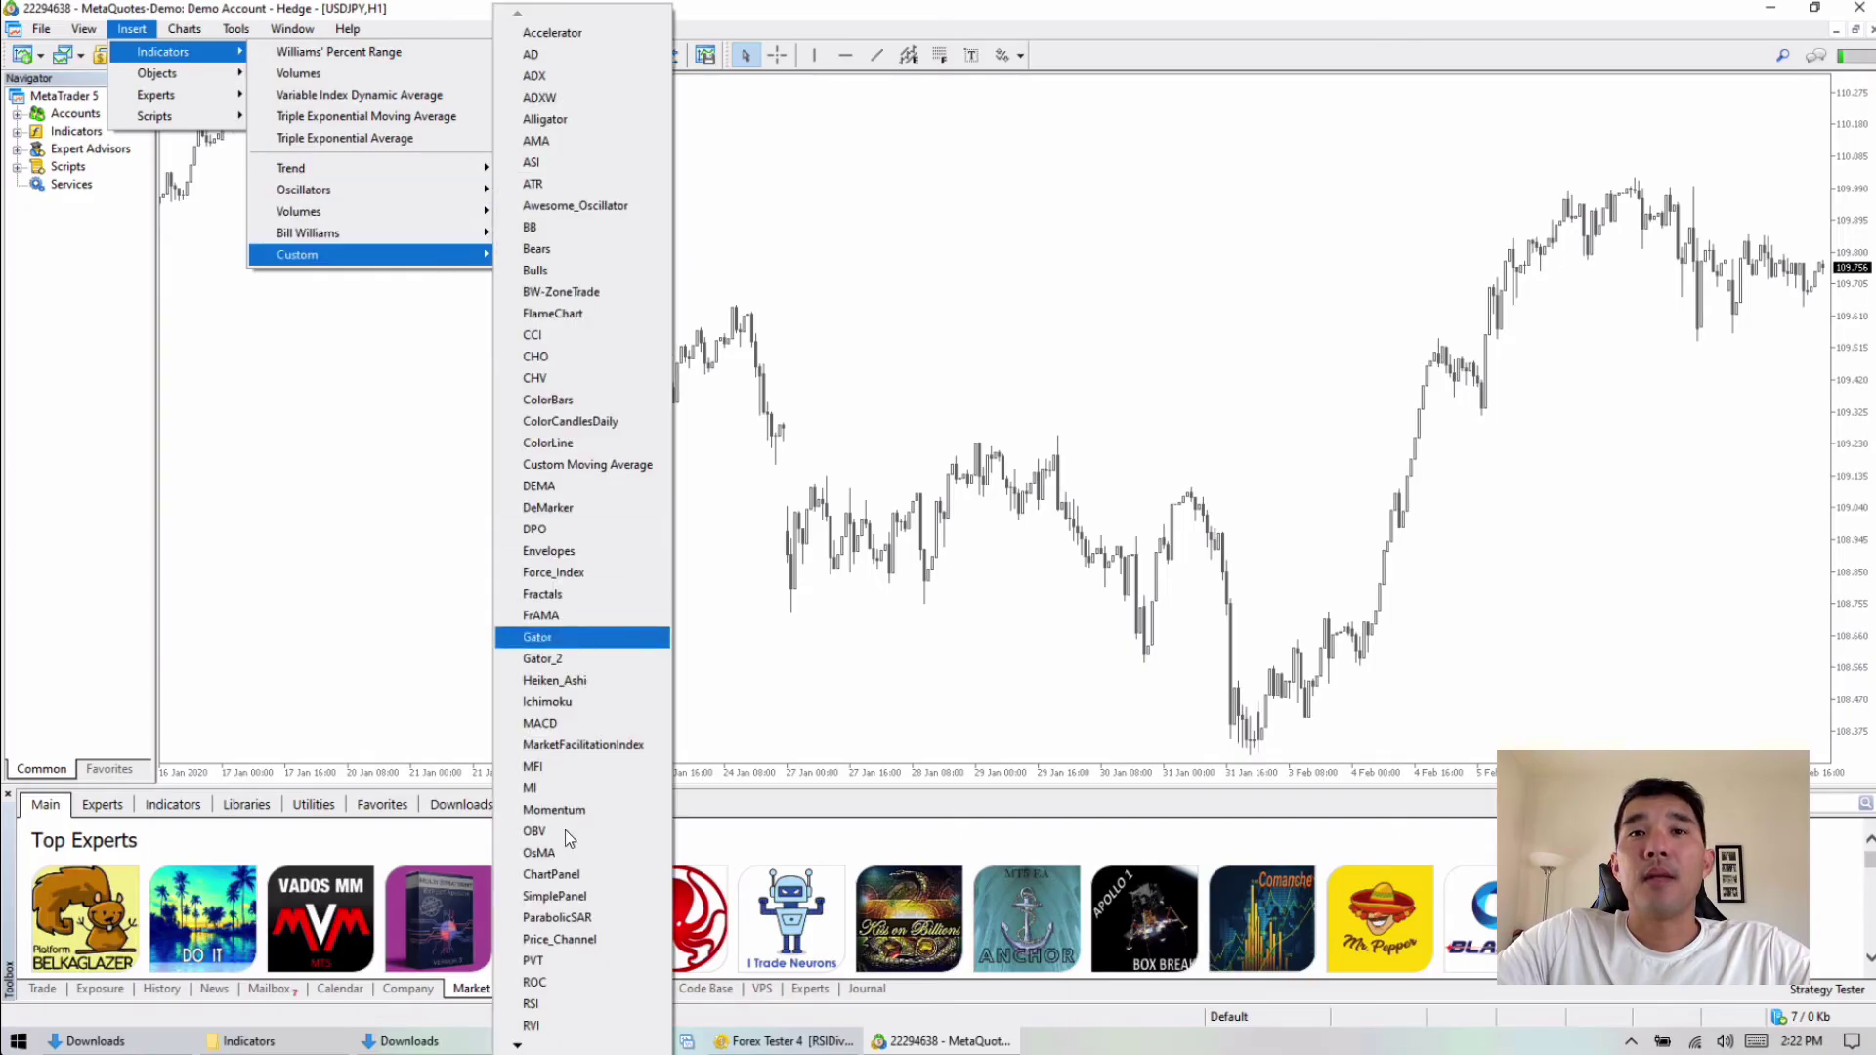
mouse_move(519, 1046)
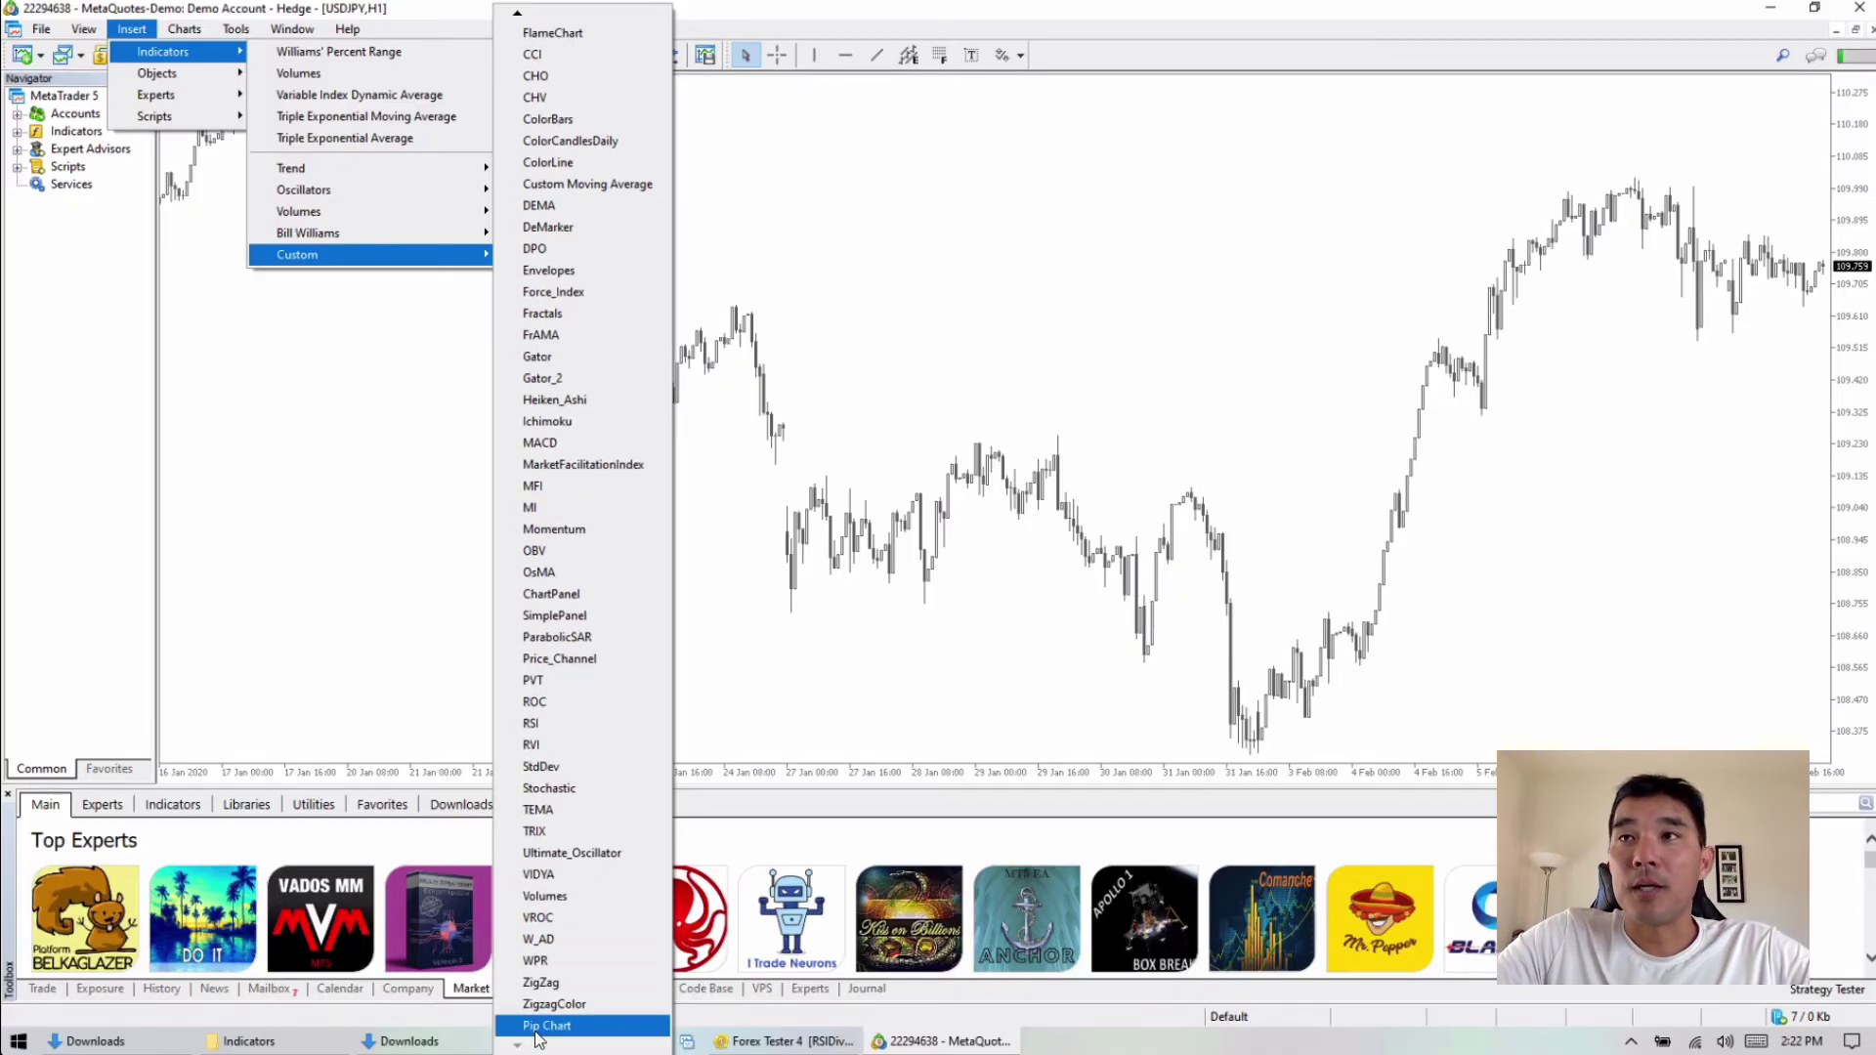
click(537, 1031)
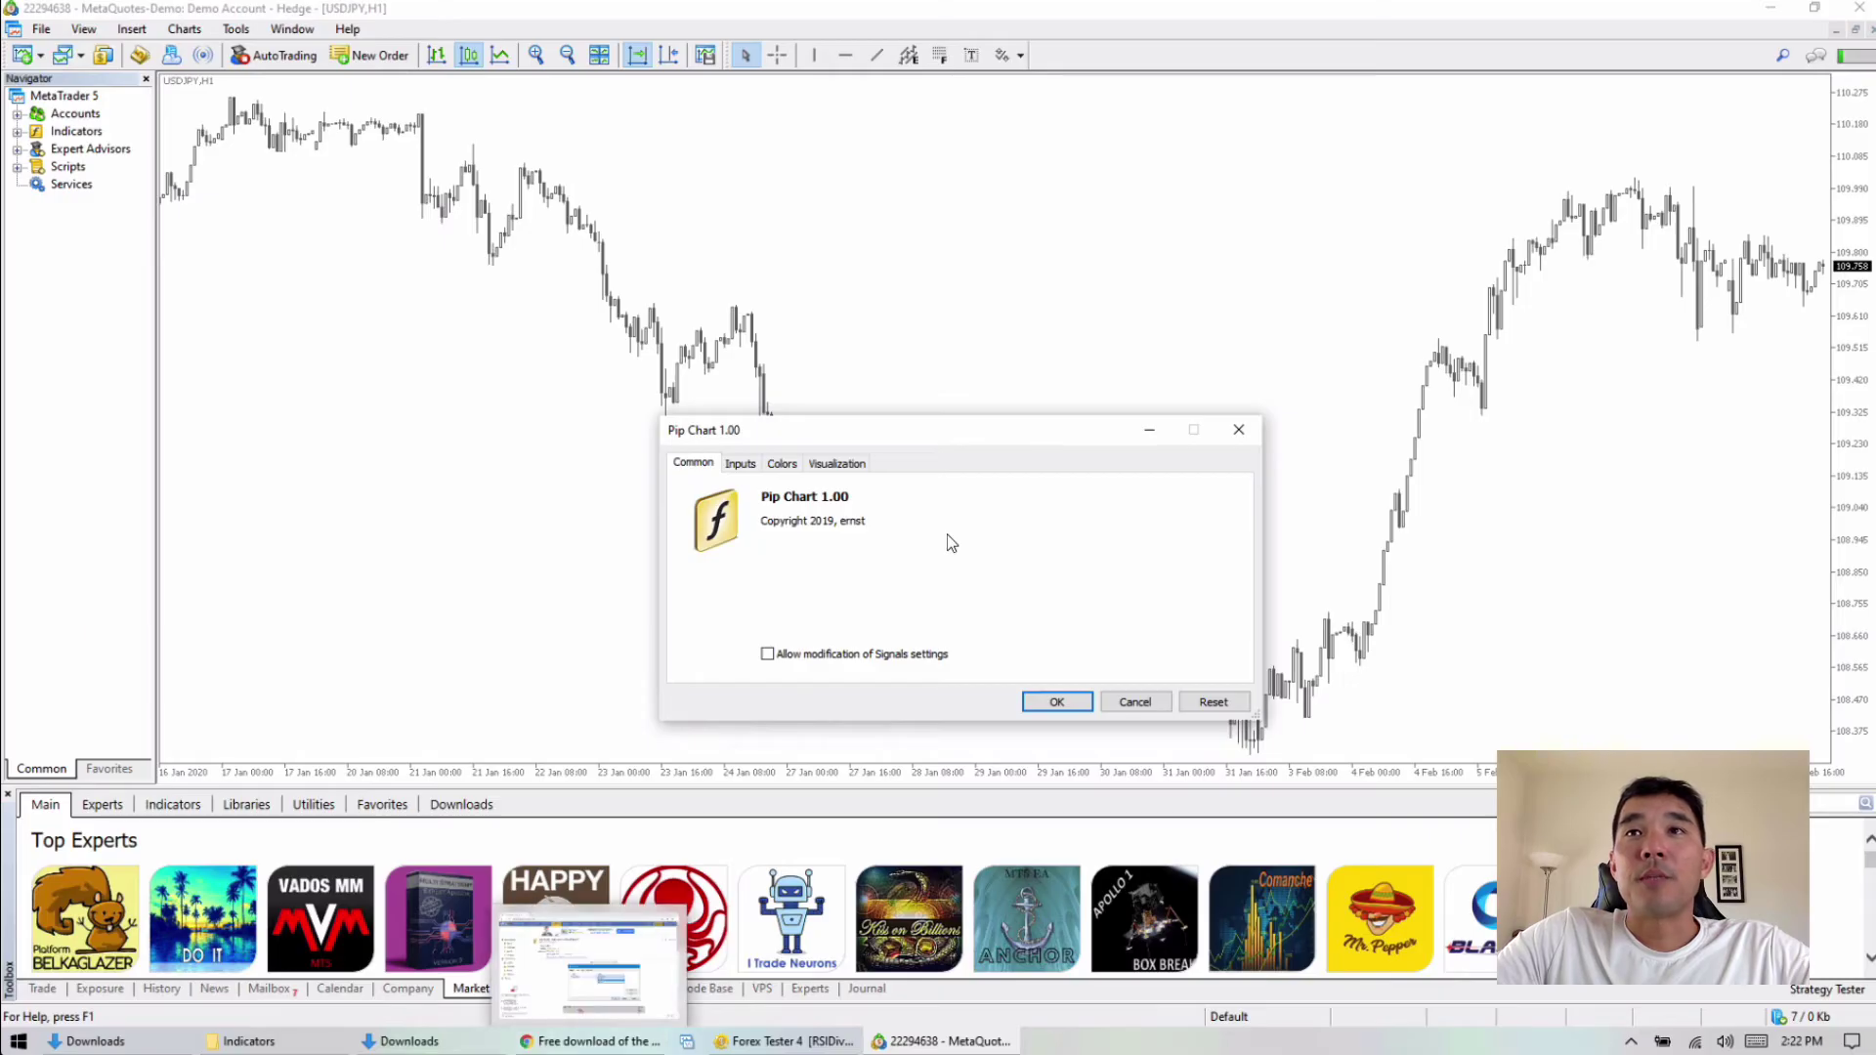
- Review the Inputs, Colors and Visualization tabs, ending on Inputs with Candlesticks mode
click(745, 466)
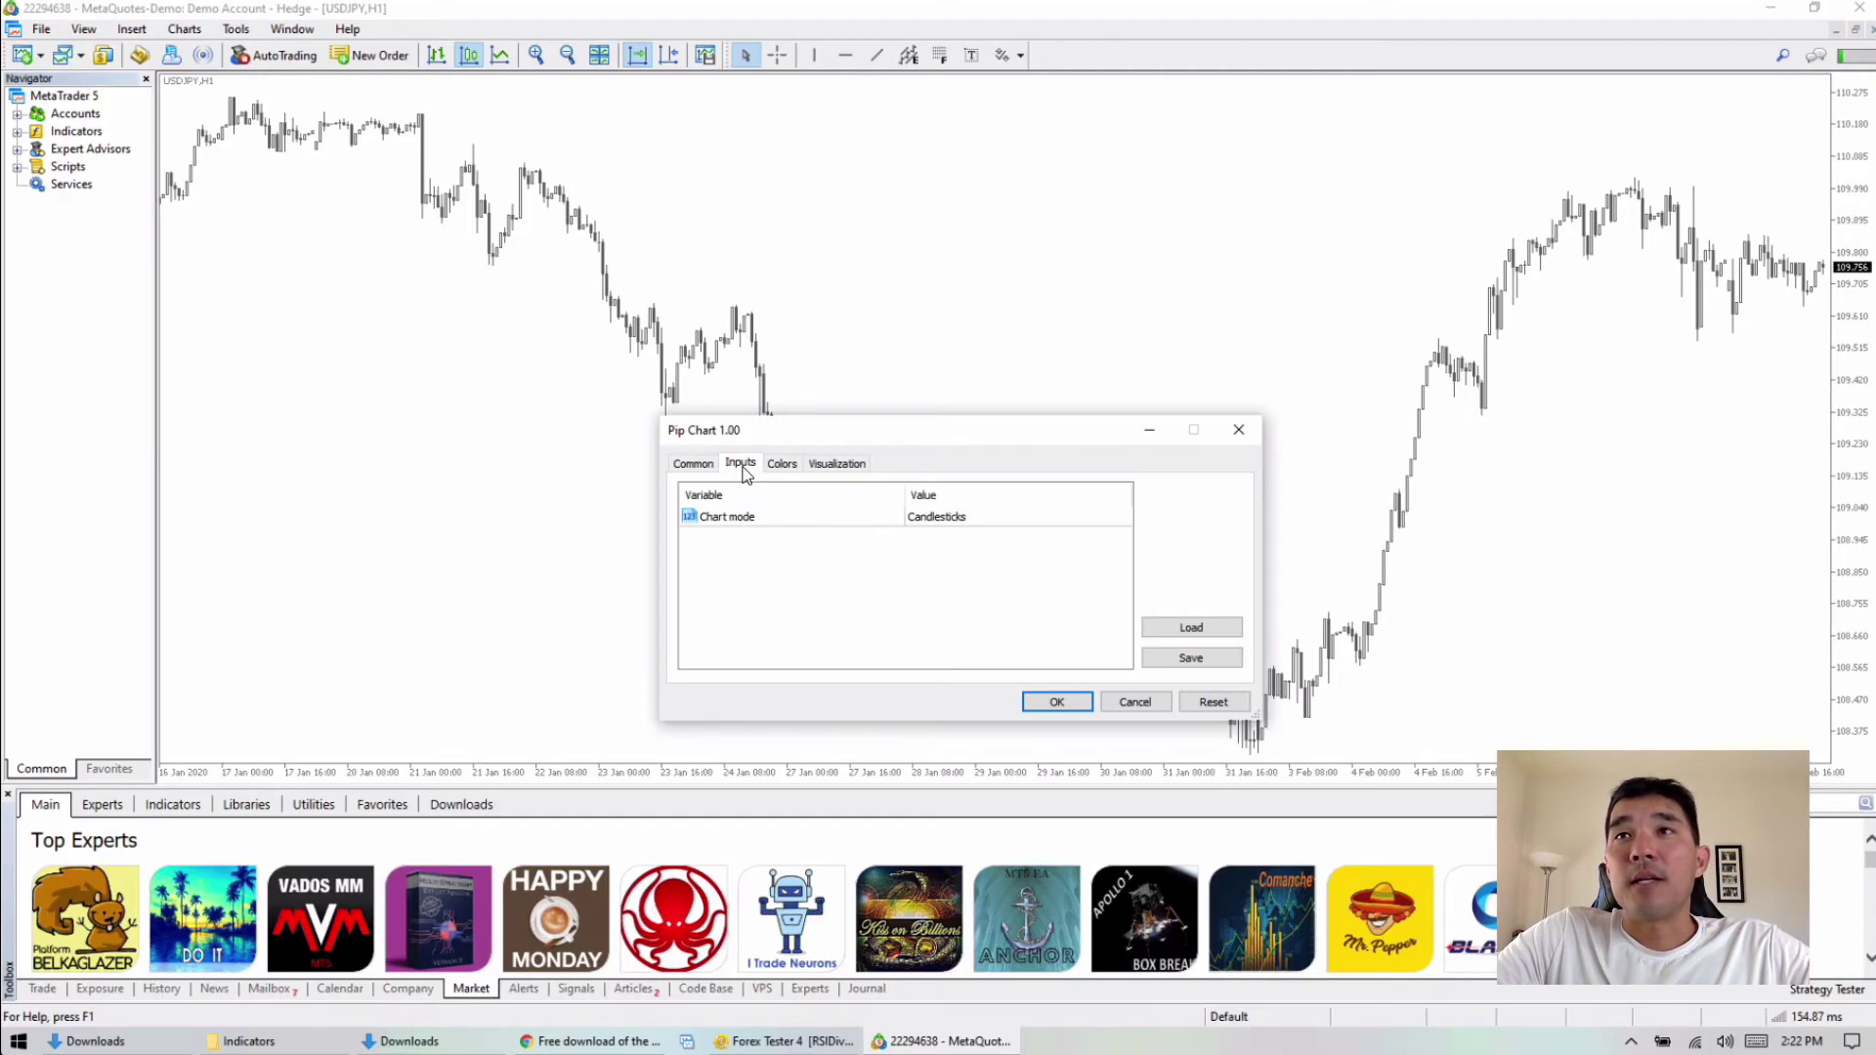
click(781, 465)
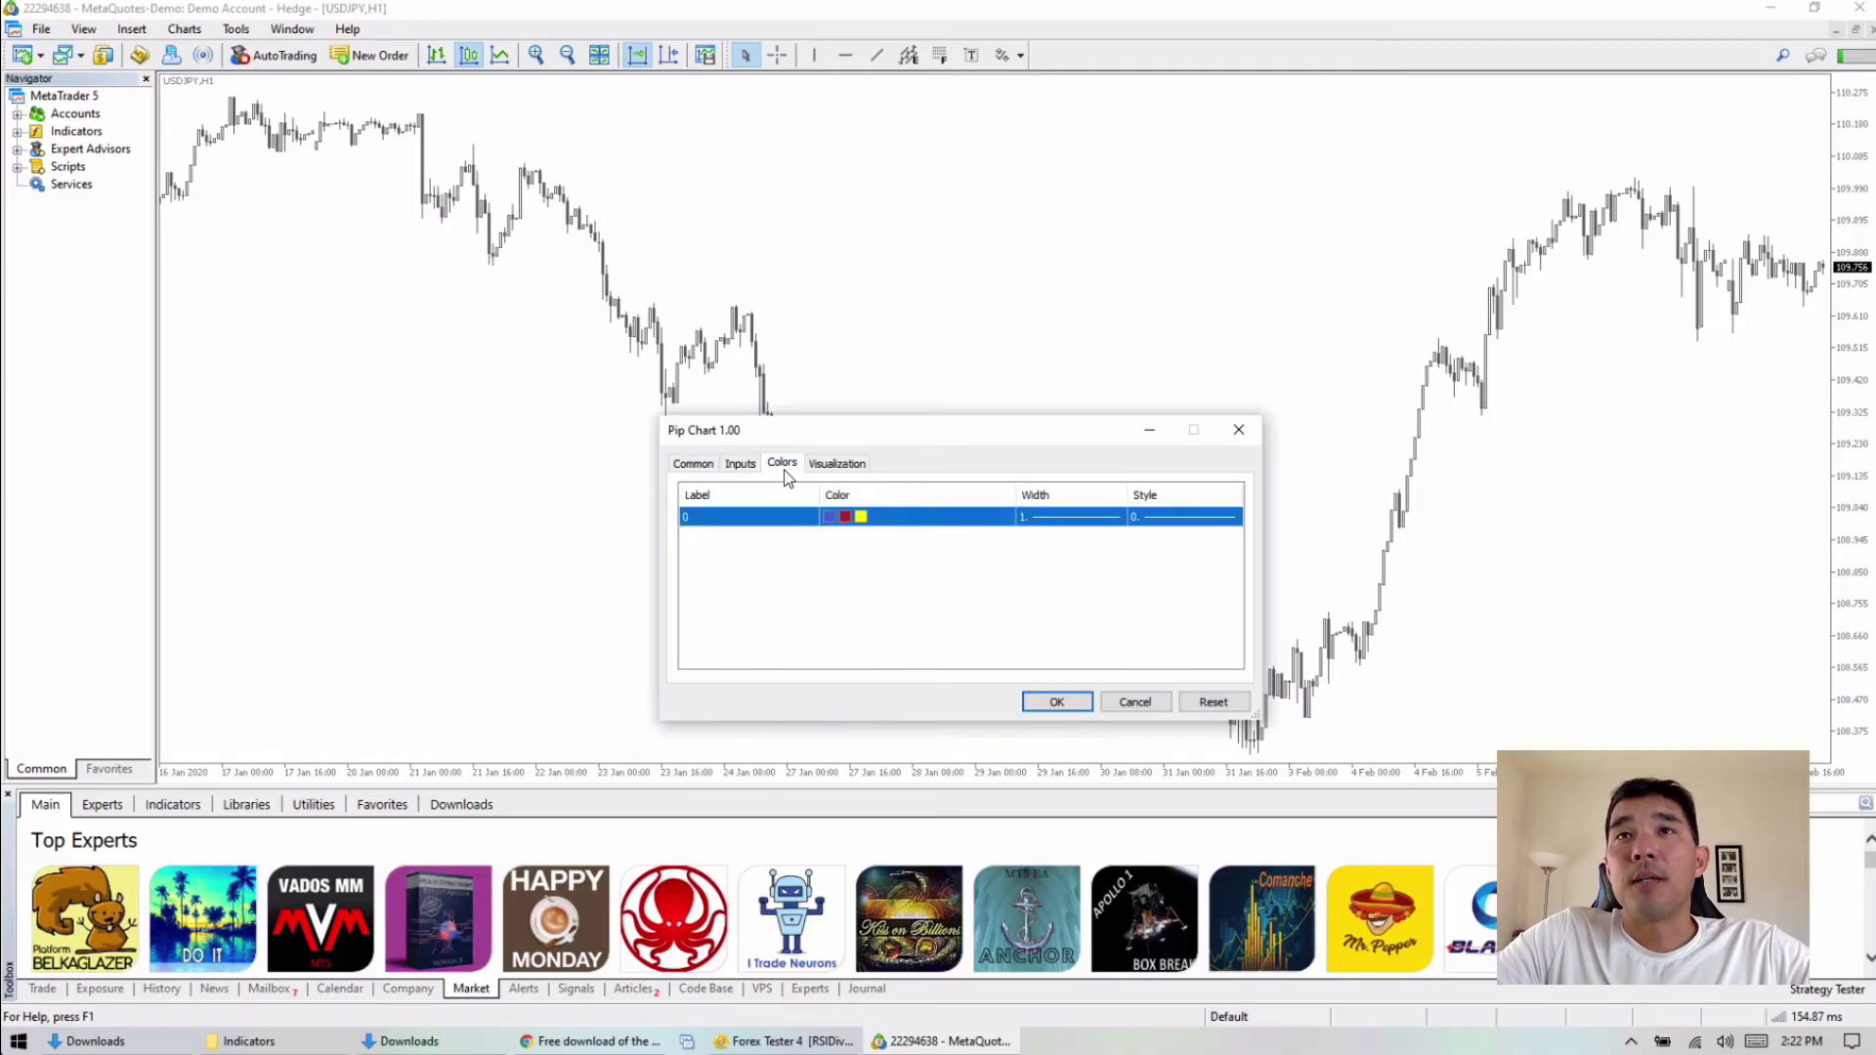
click(837, 464)
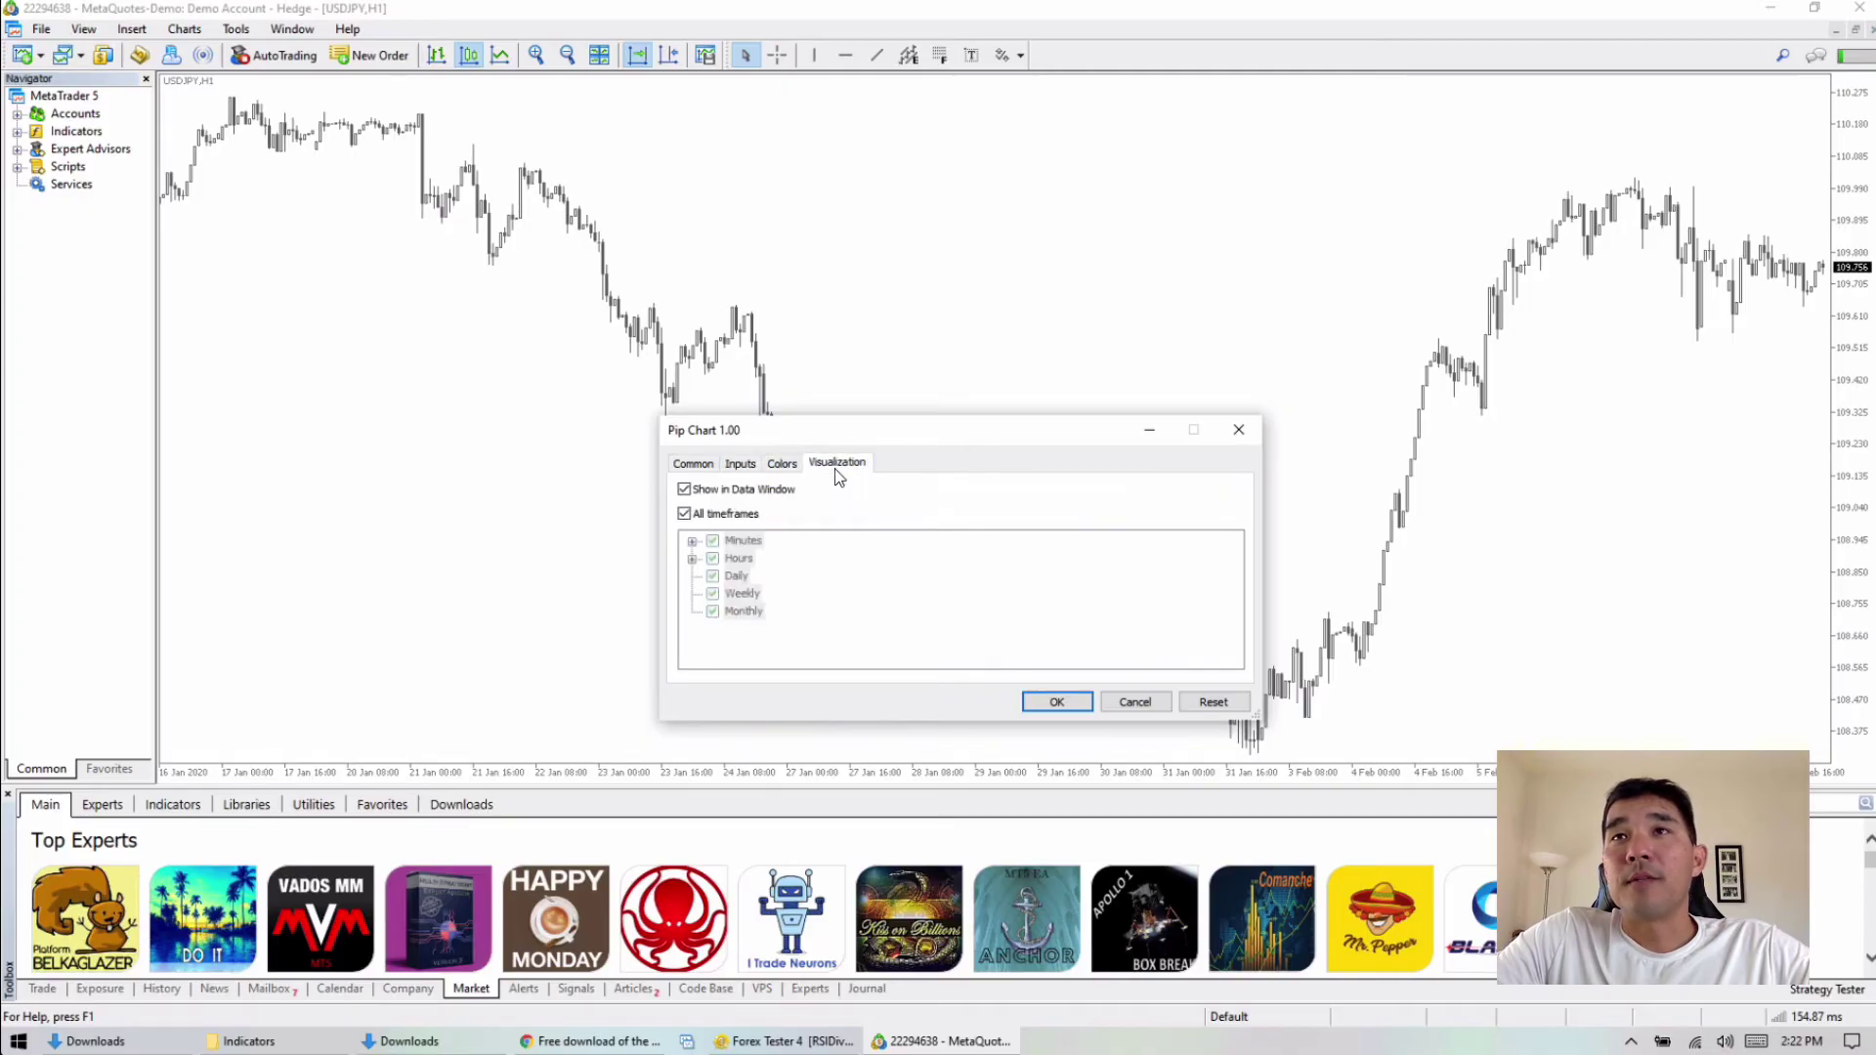
click(740, 469)
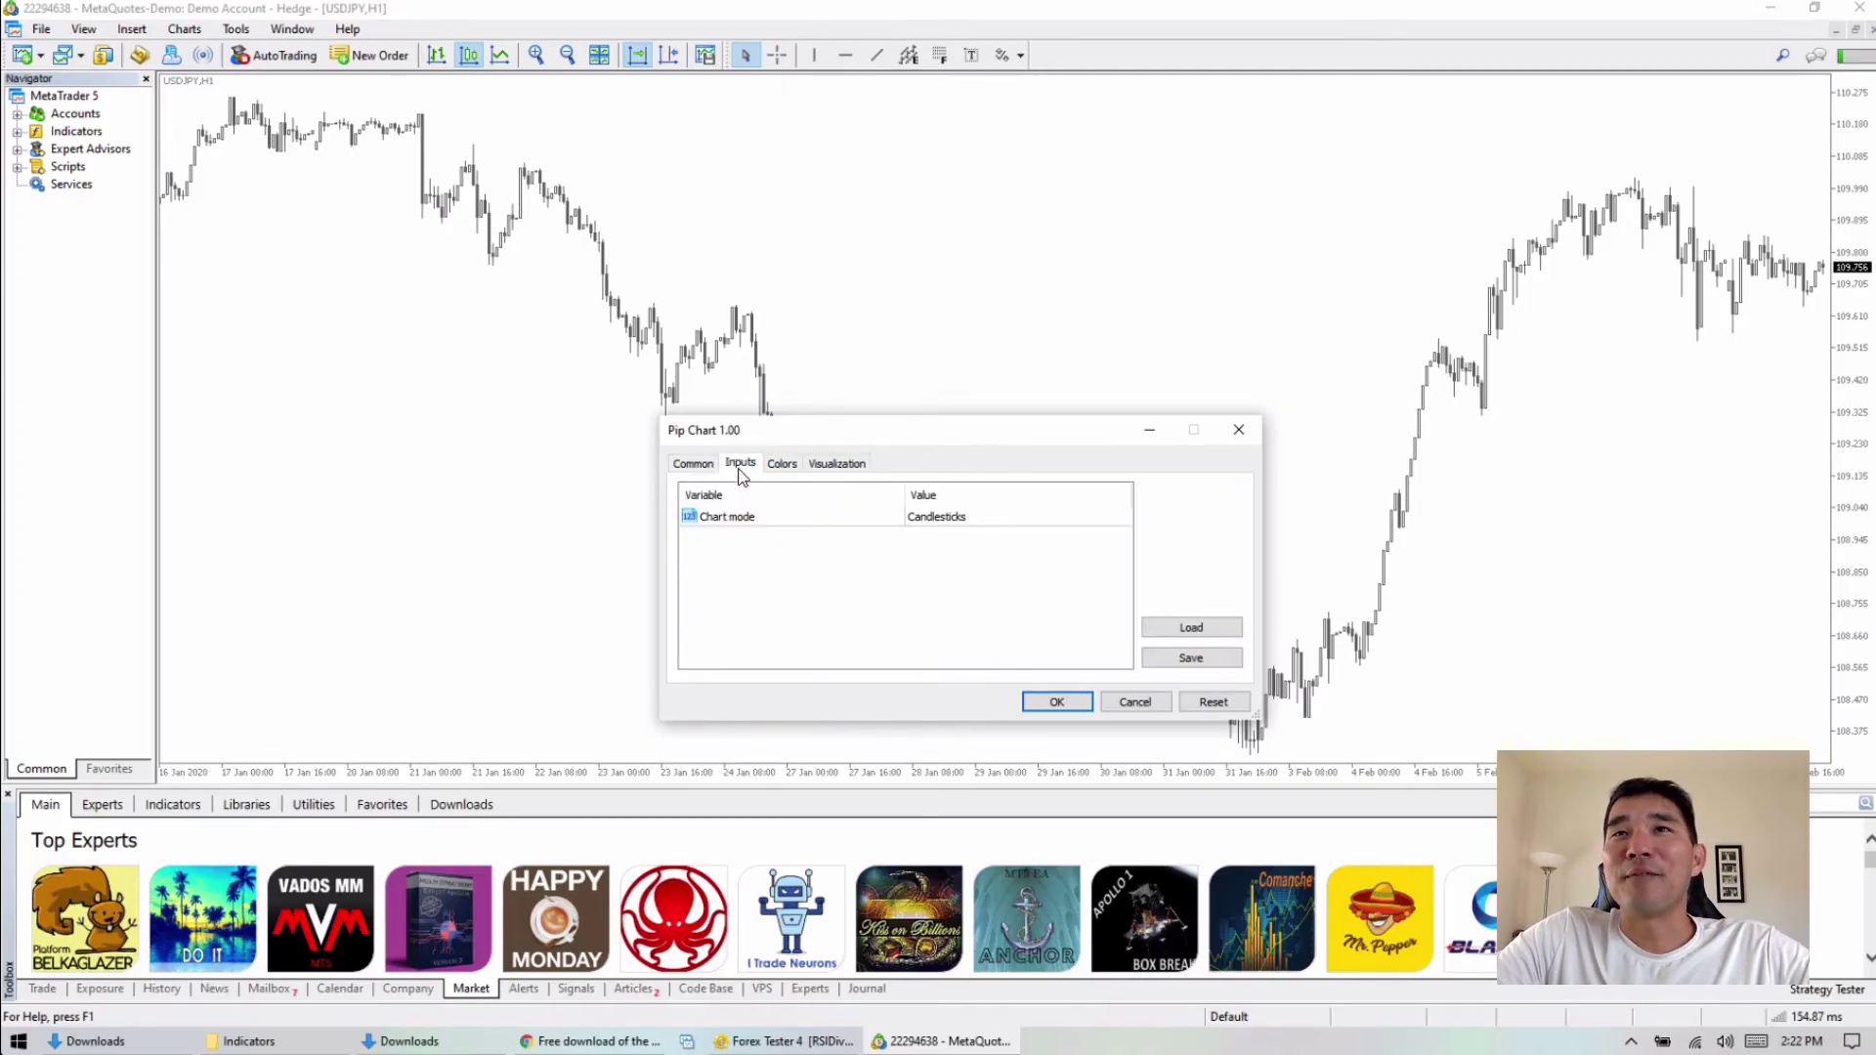
- Apply Pip Chart 1.00 to the USDJPY chart, then return to the Indicators folder window
click(1058, 704)
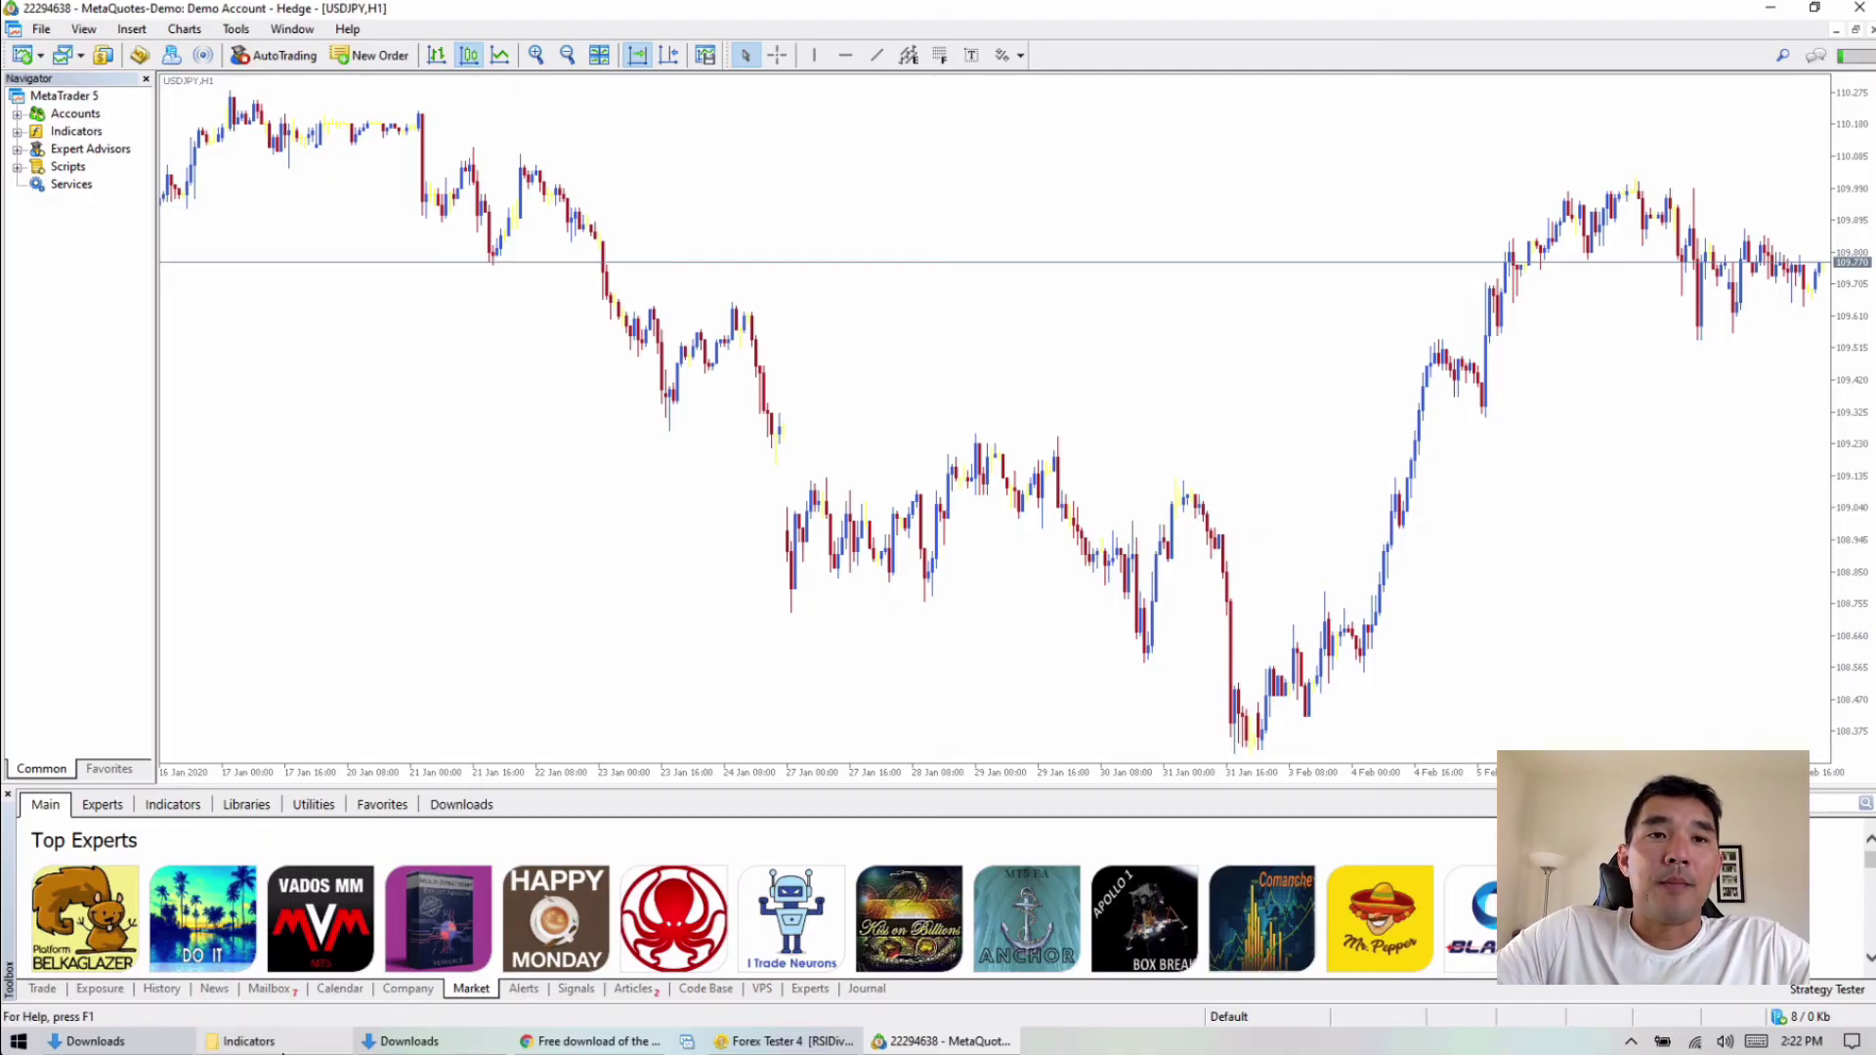
click(290, 1048)
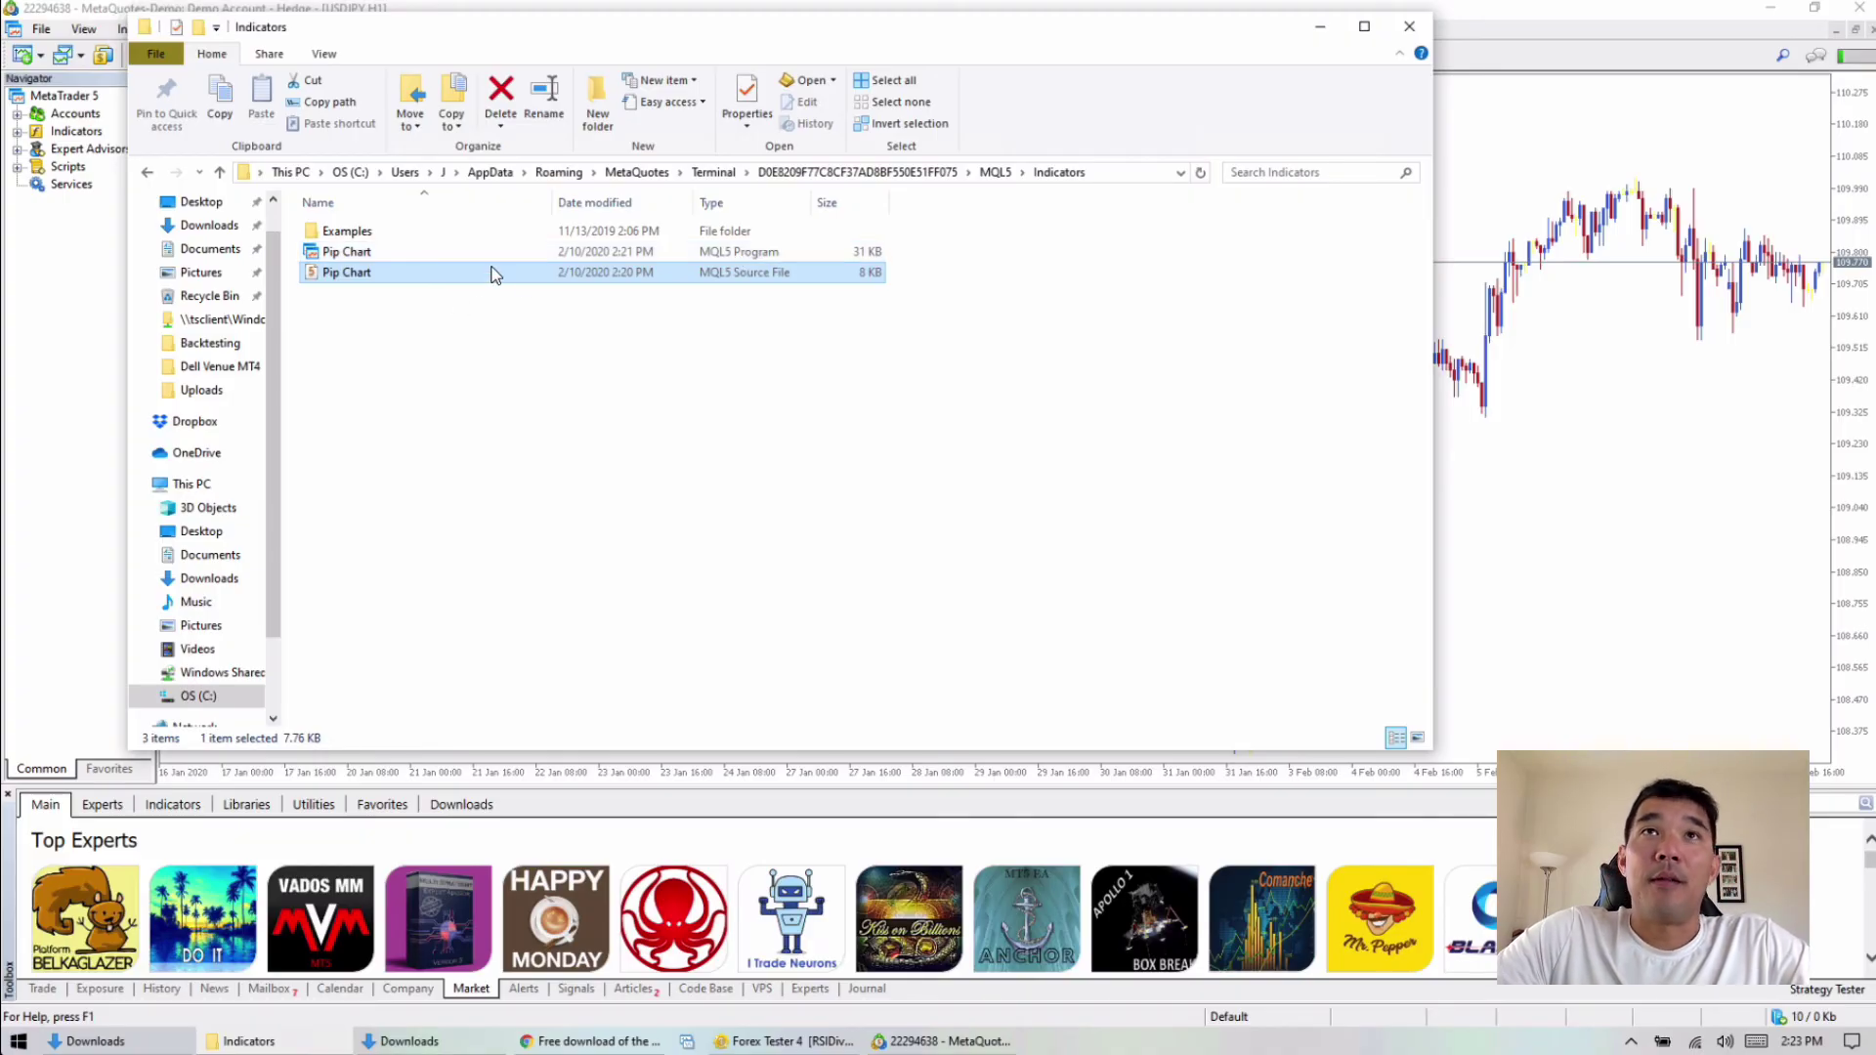
- Delete Pip Chart from the USDJPY chart's Indicator List, restoring plain green candles
click(1502, 442)
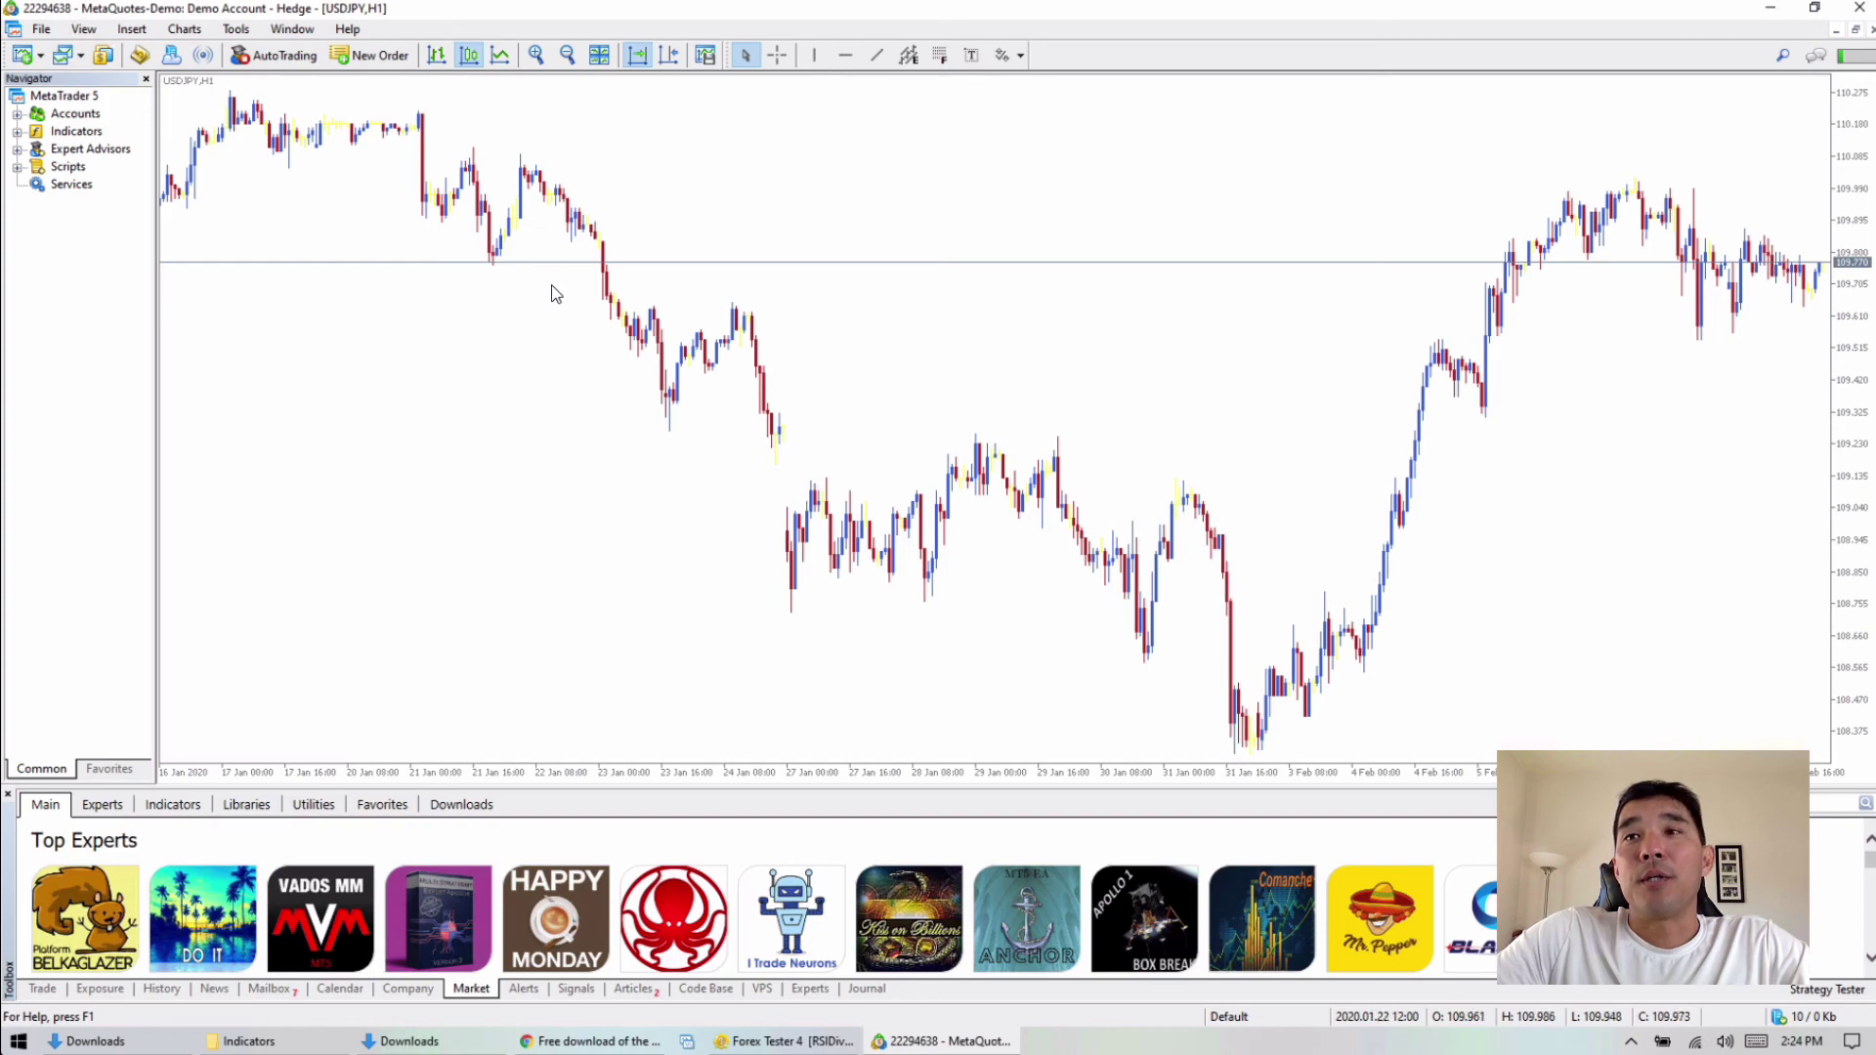
right_click(489, 342)
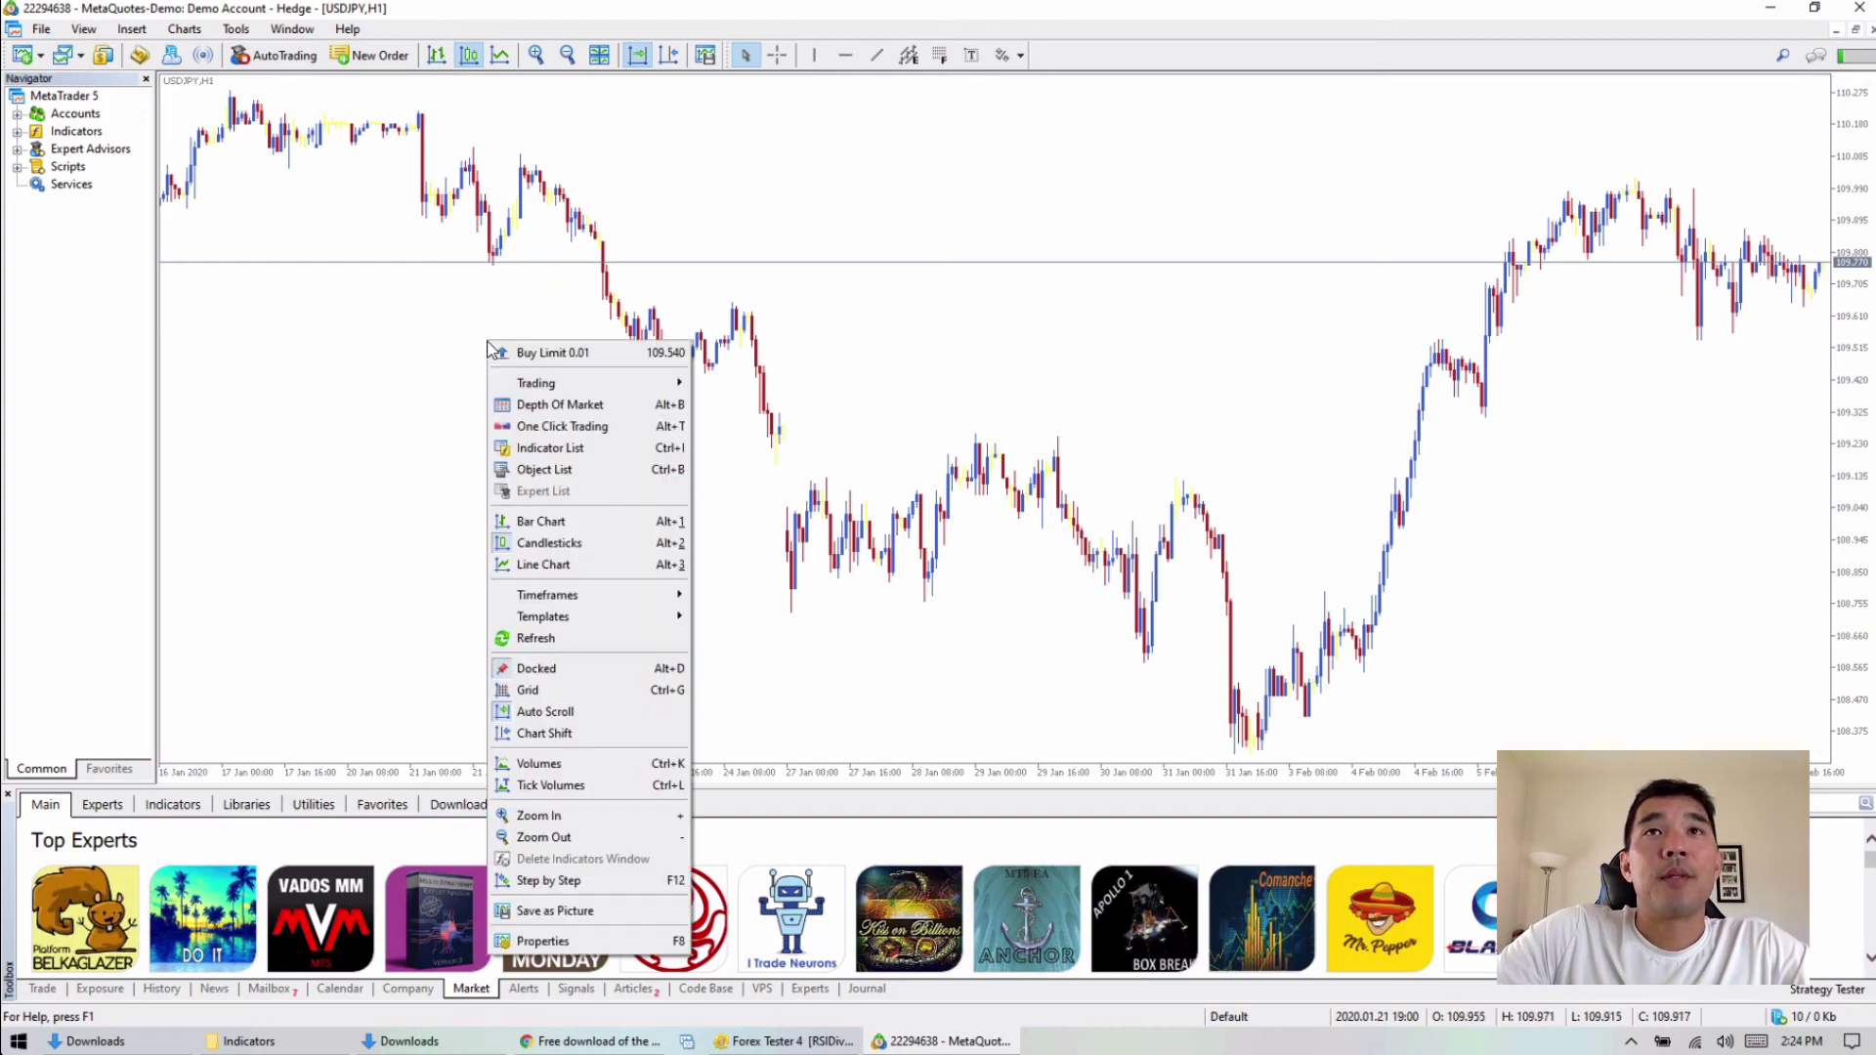
click(574, 448)
click(832, 428)
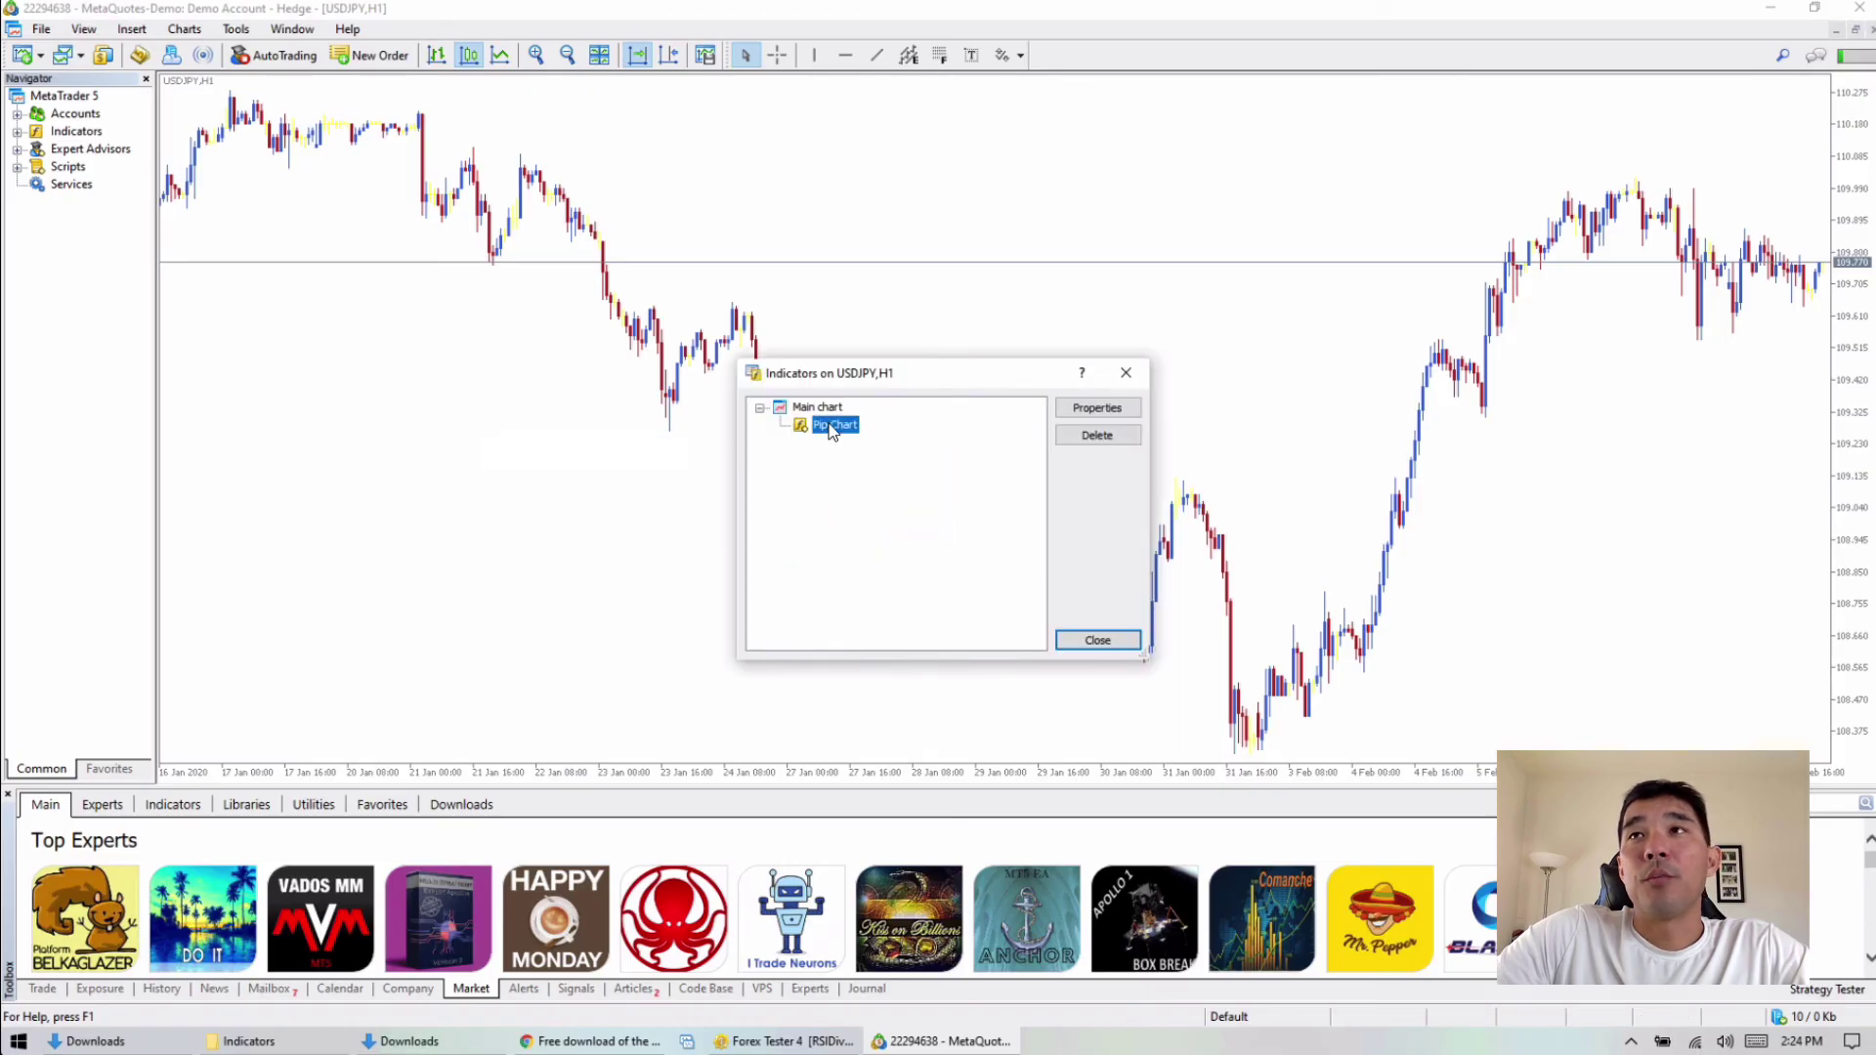
click(1096, 436)
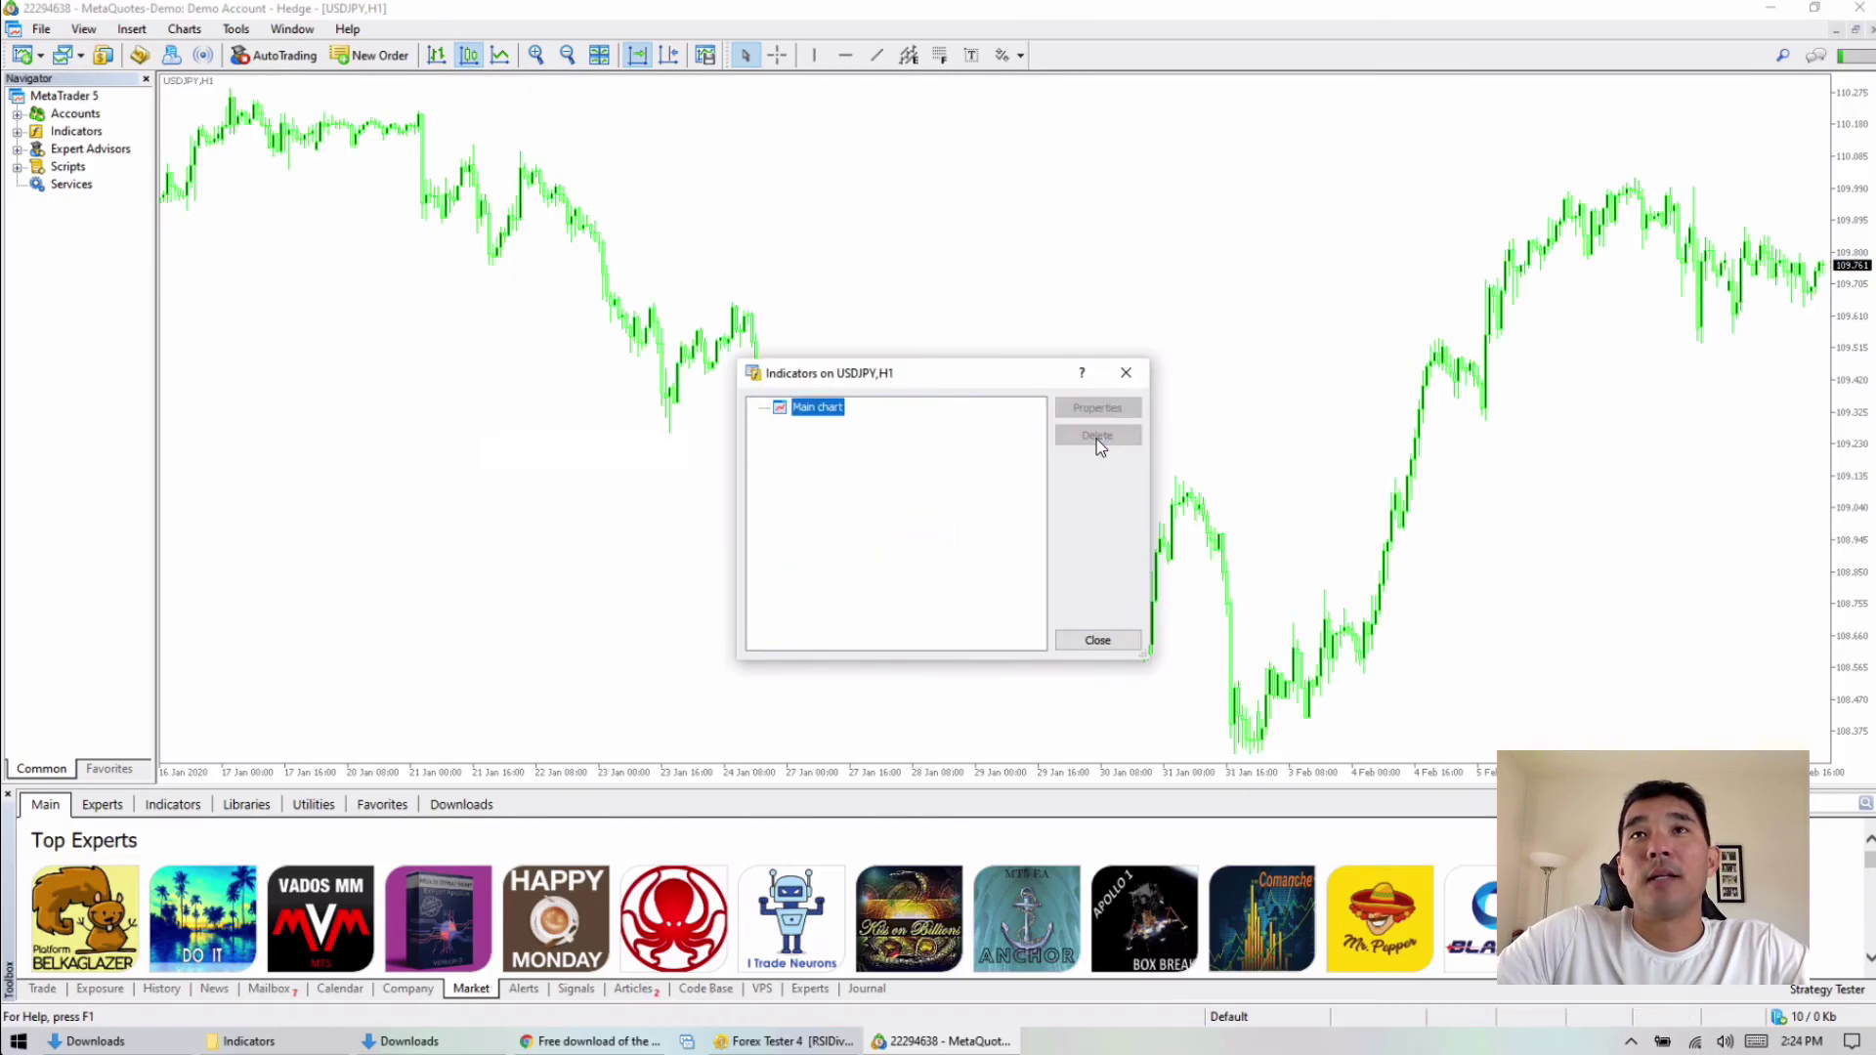
click(1099, 641)
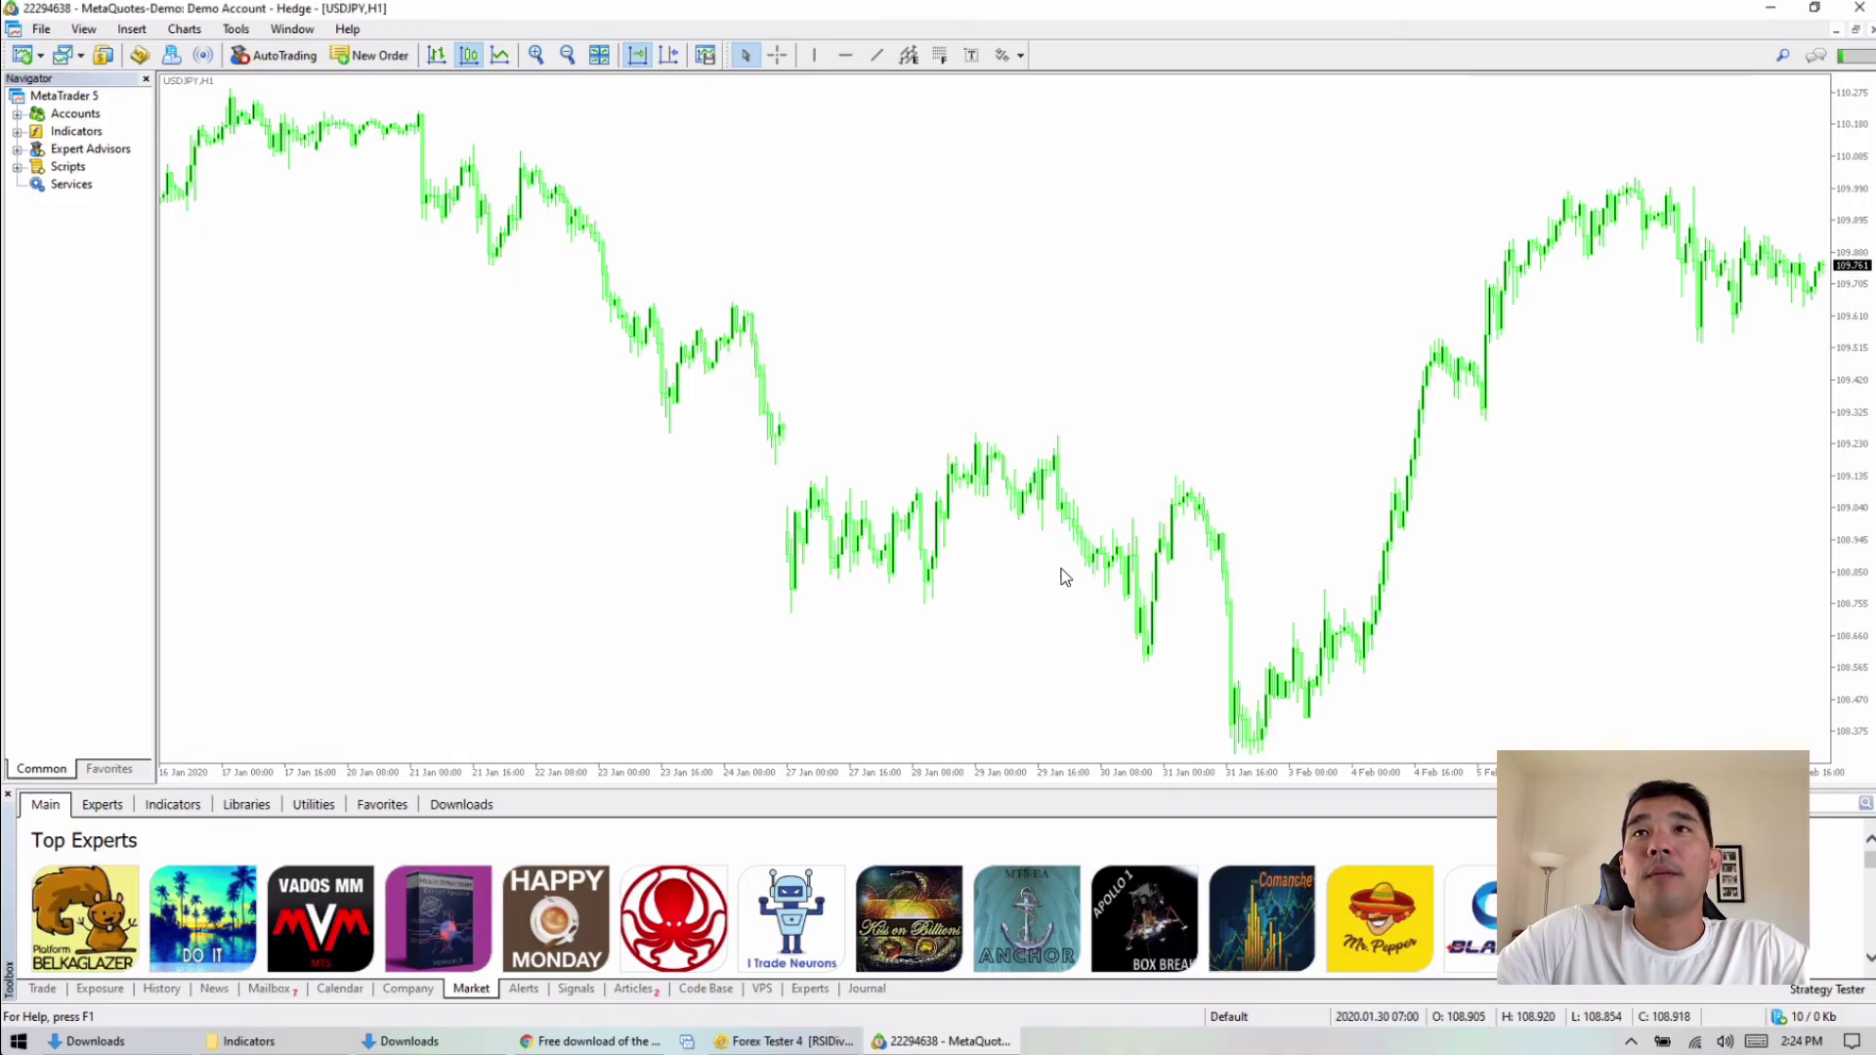
right_click(824, 278)
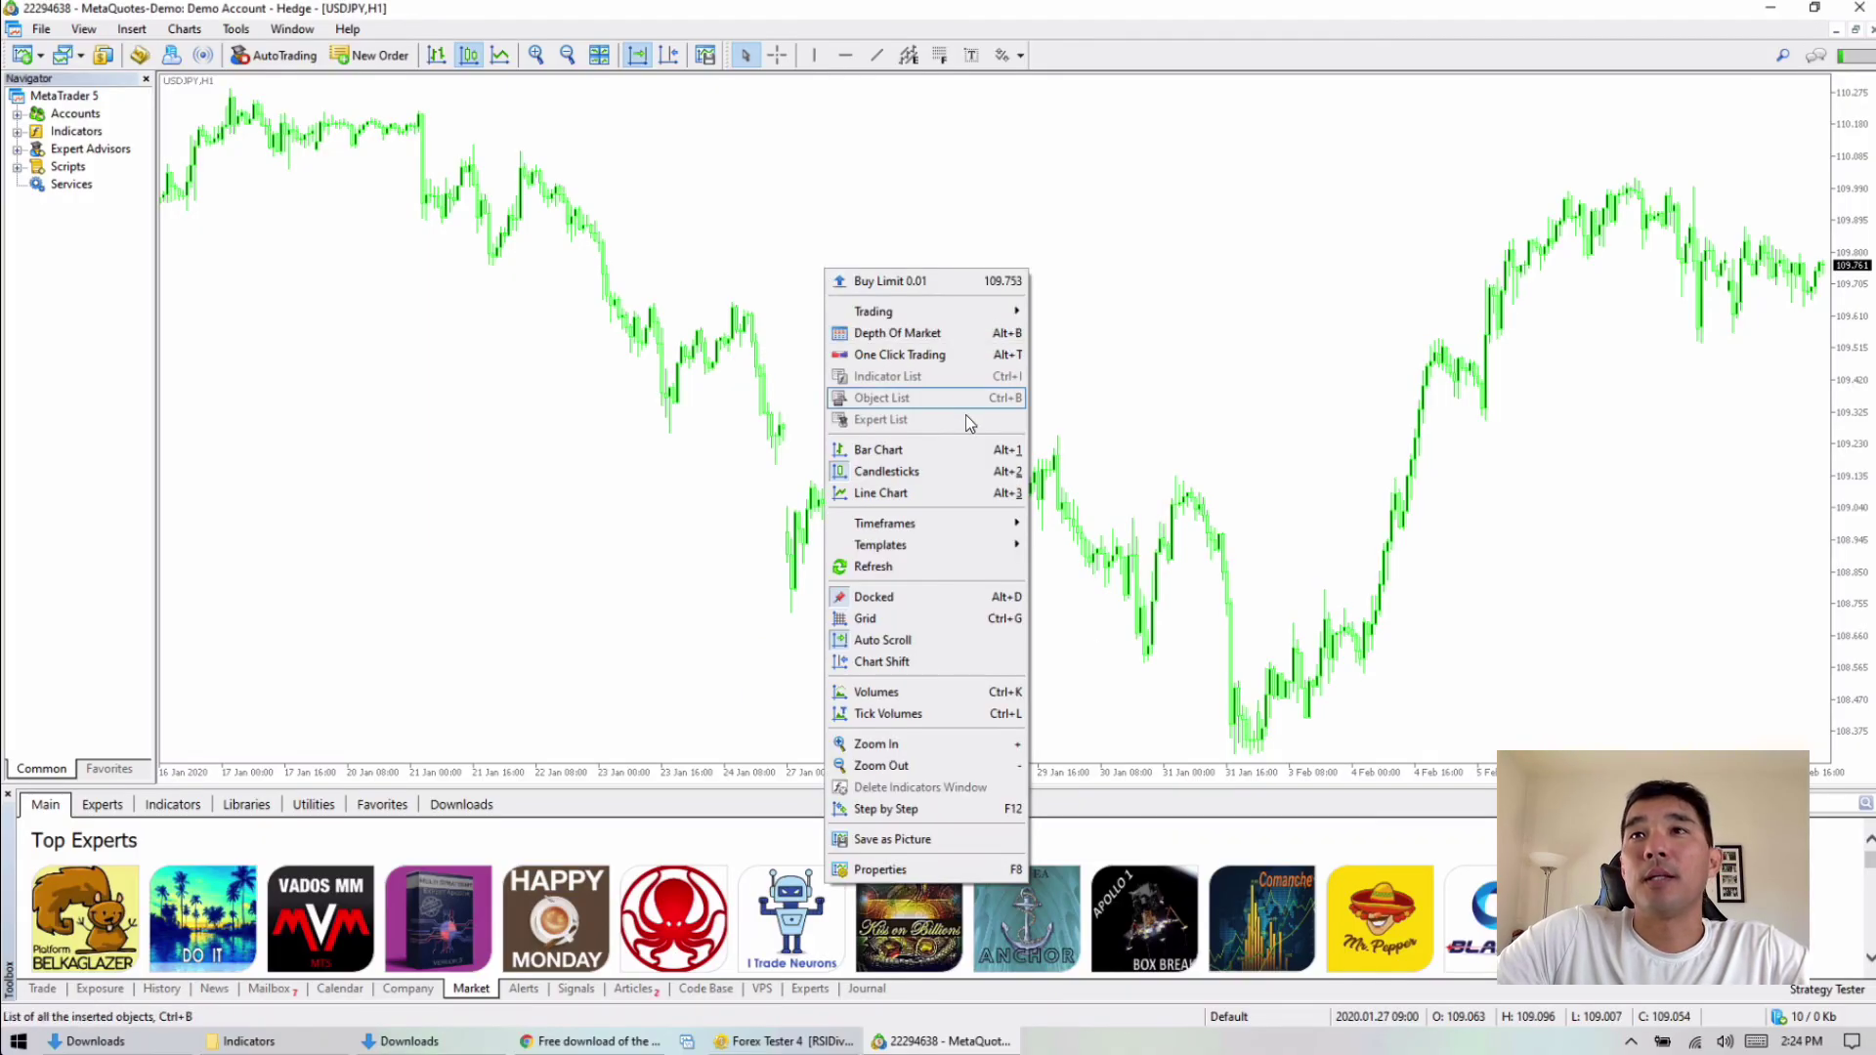
mouse_move(983, 549)
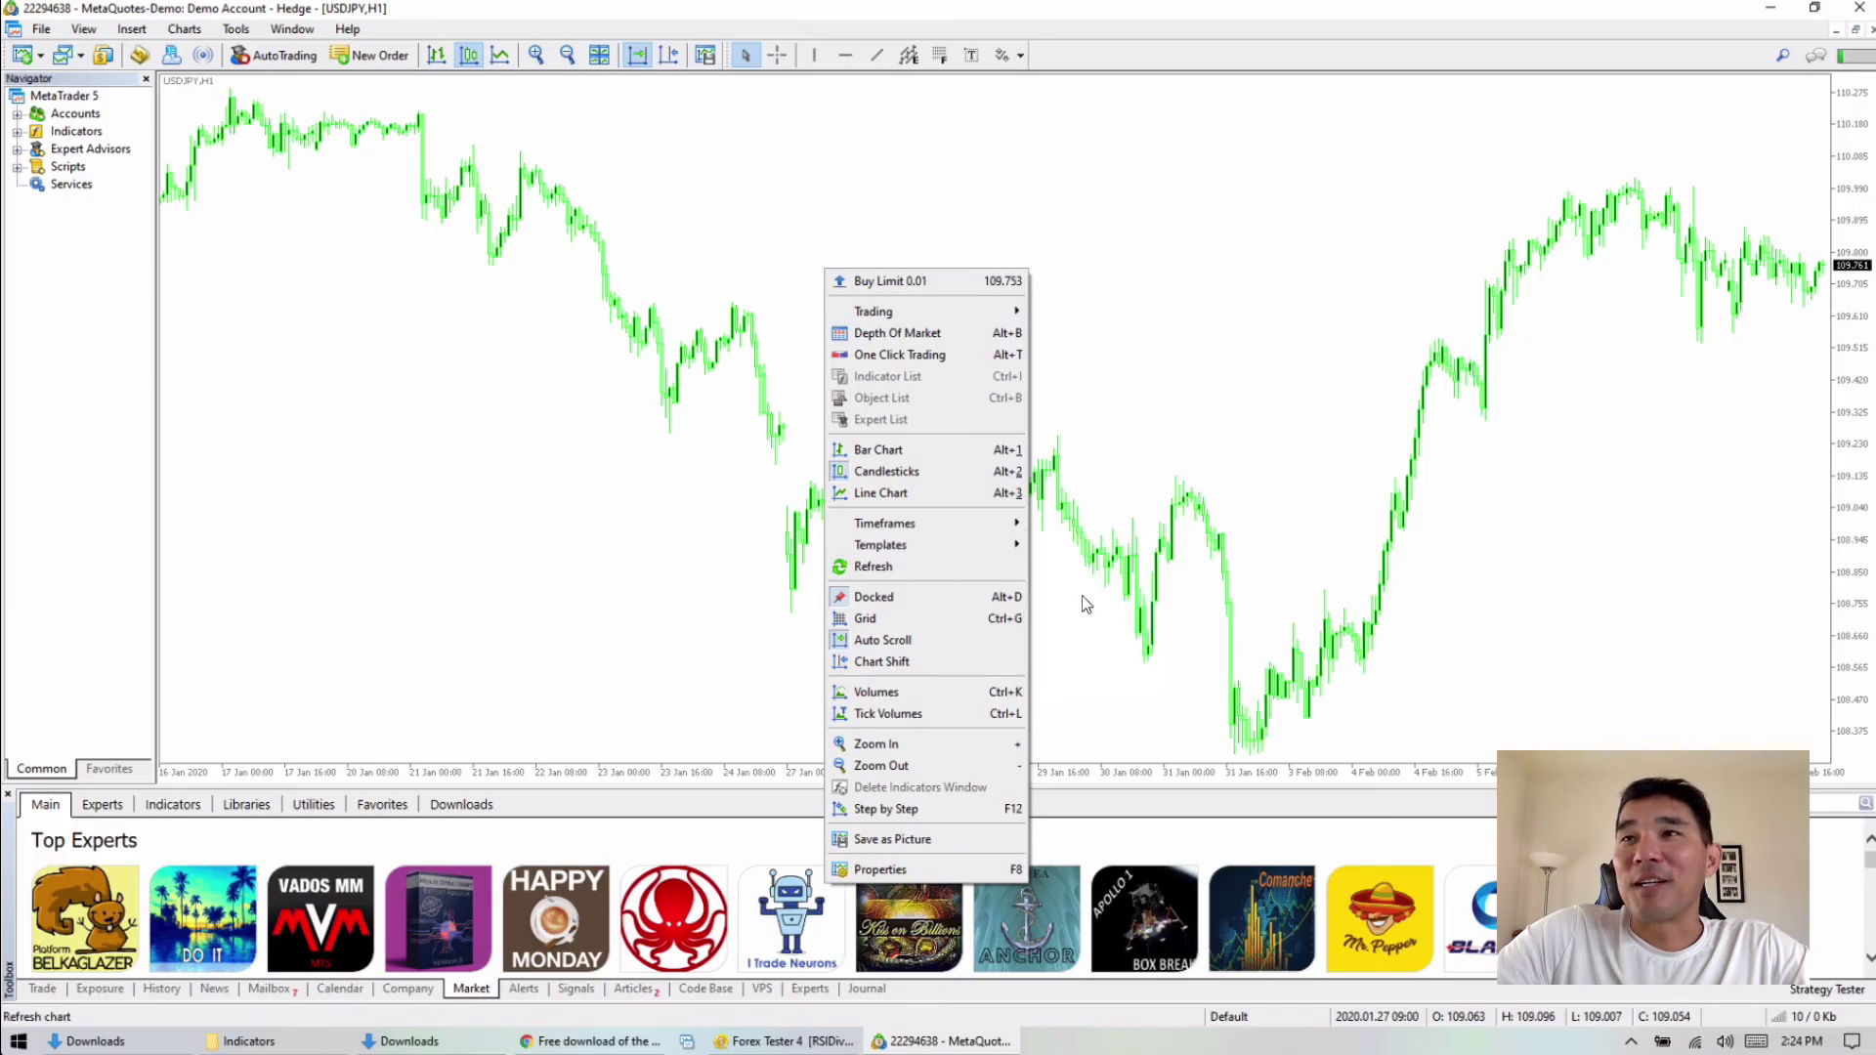
click(331, 1041)
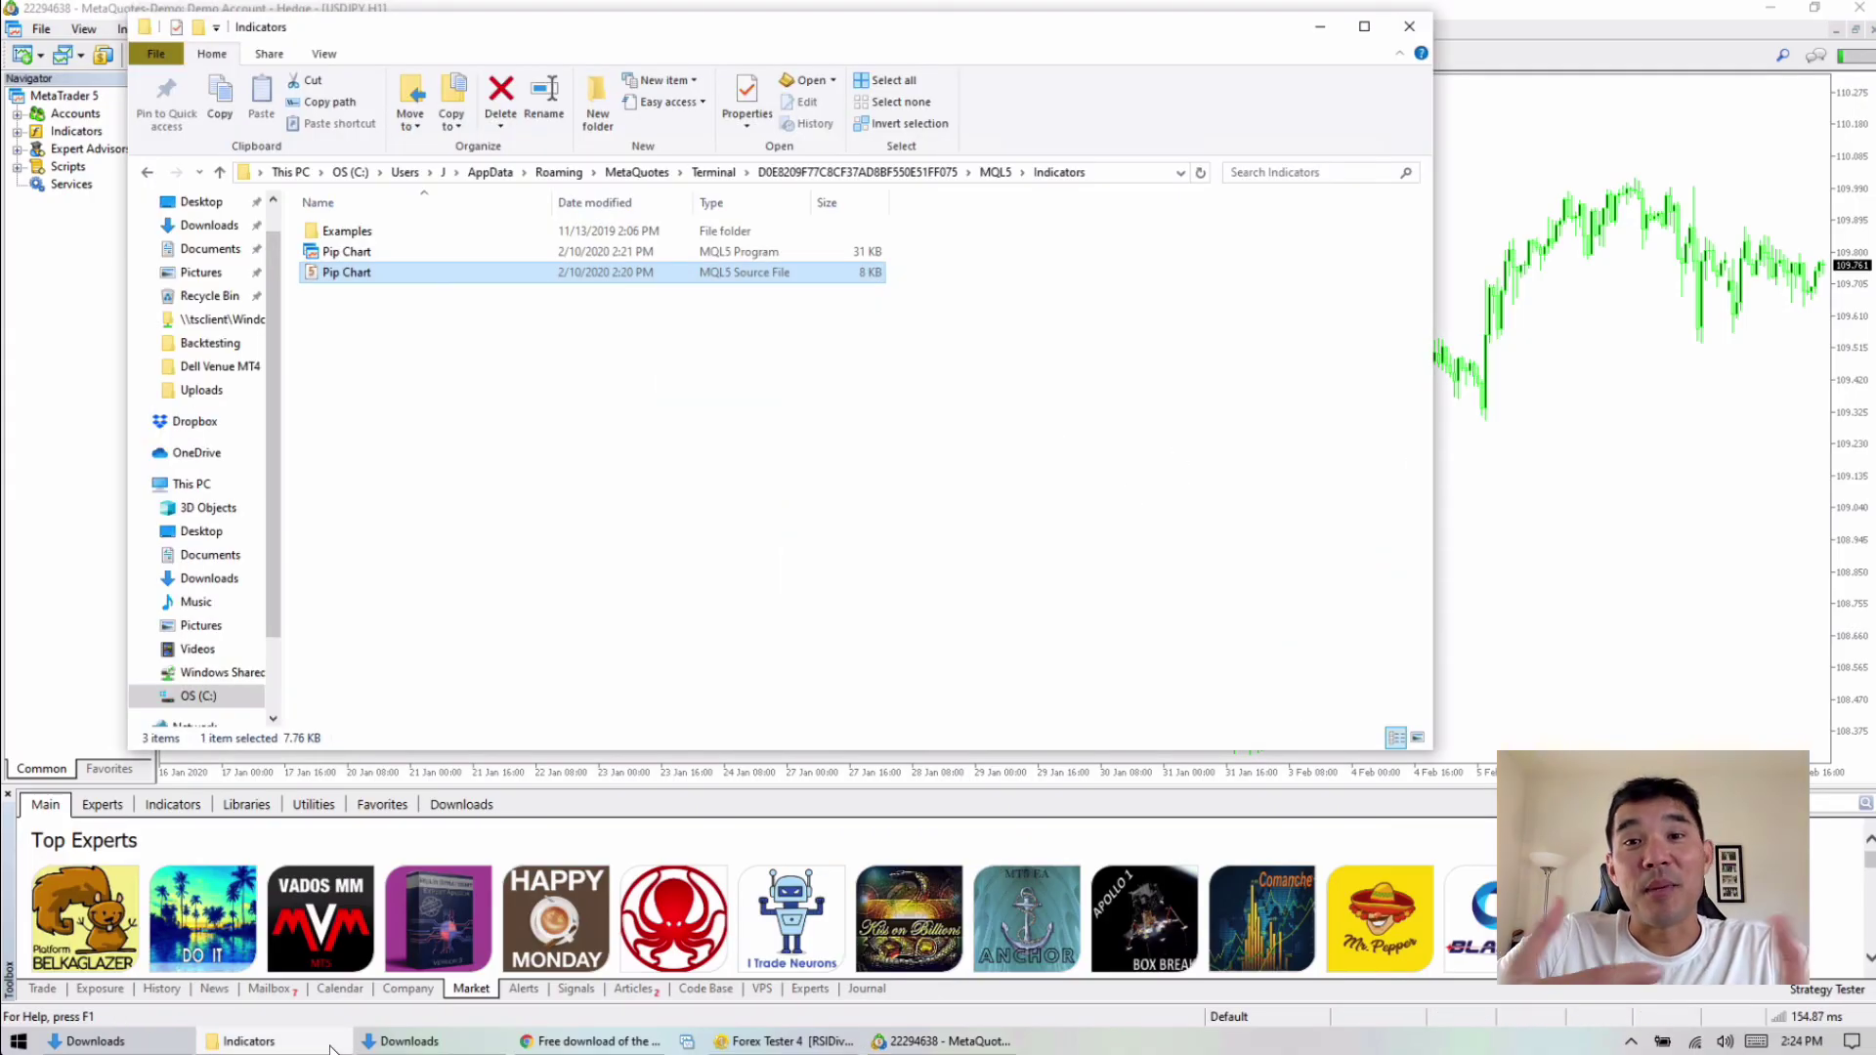